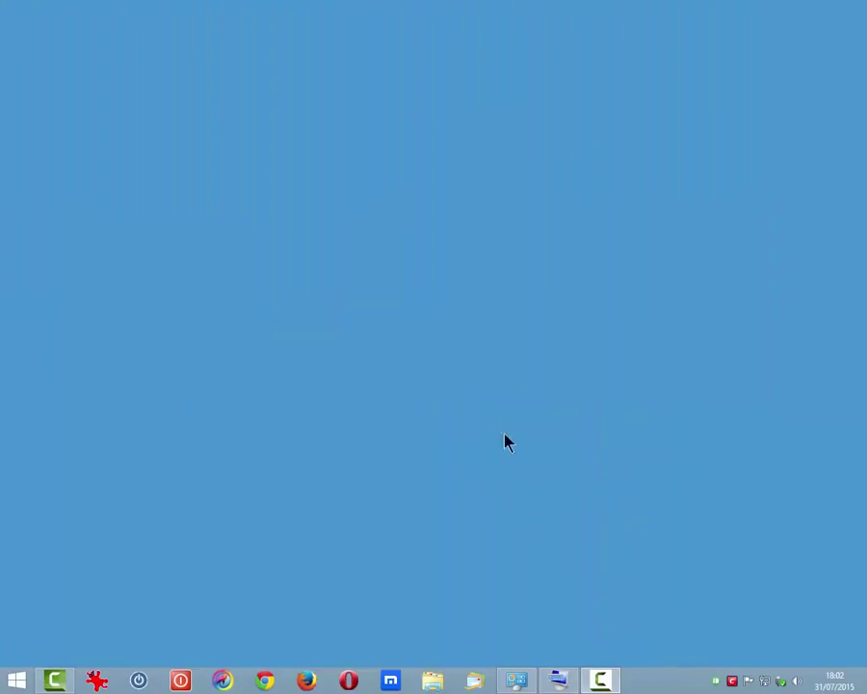
# Open Gestione attività from the taskbar's context options, maximize its window, and close it again.
pyautogui.rightClick(649, 686)
pyautogui.click(723, 635)
pyautogui.click(438, 45)
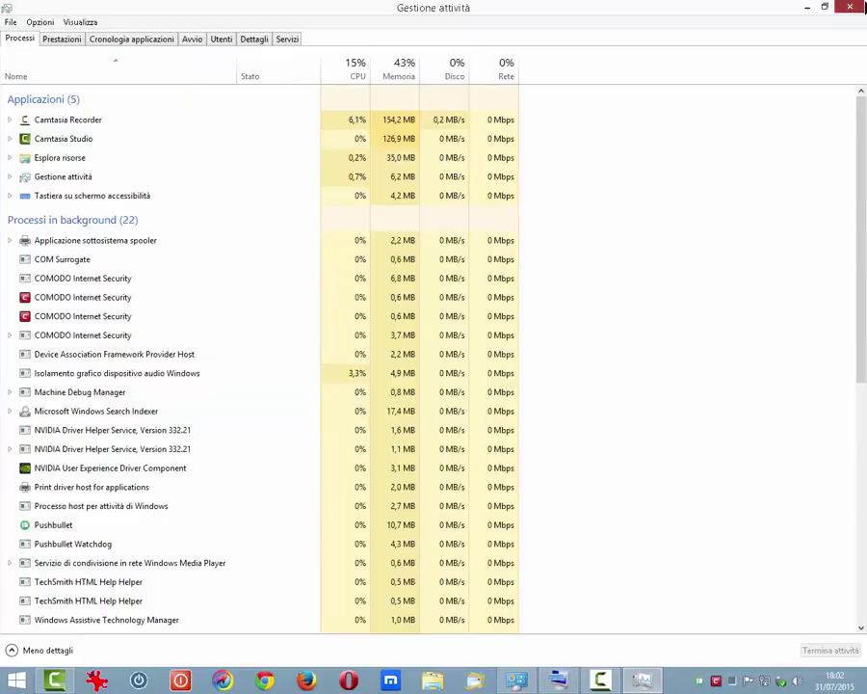
pyautogui.click(850, 7)
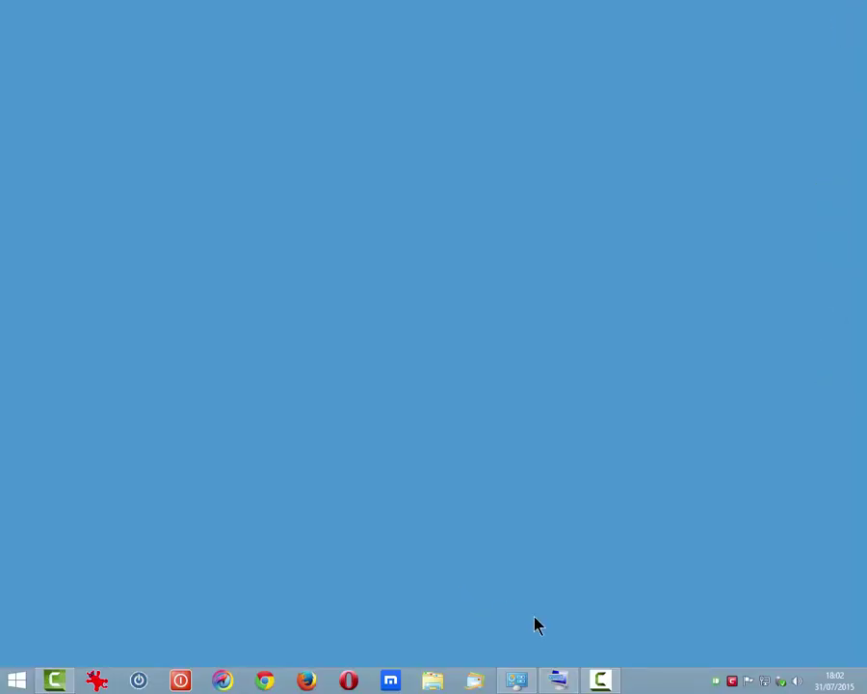
# Launch Gestione attività with a key combination on the on-screen keyboard, and close both windows.
pyautogui.click(558, 680)
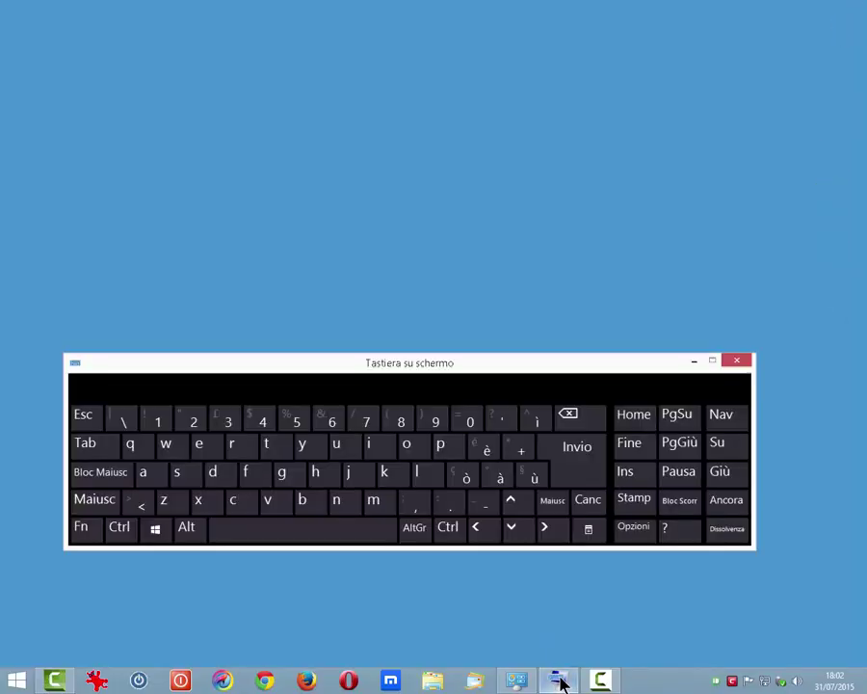
pyautogui.click(120, 528)
pyautogui.click(108, 503)
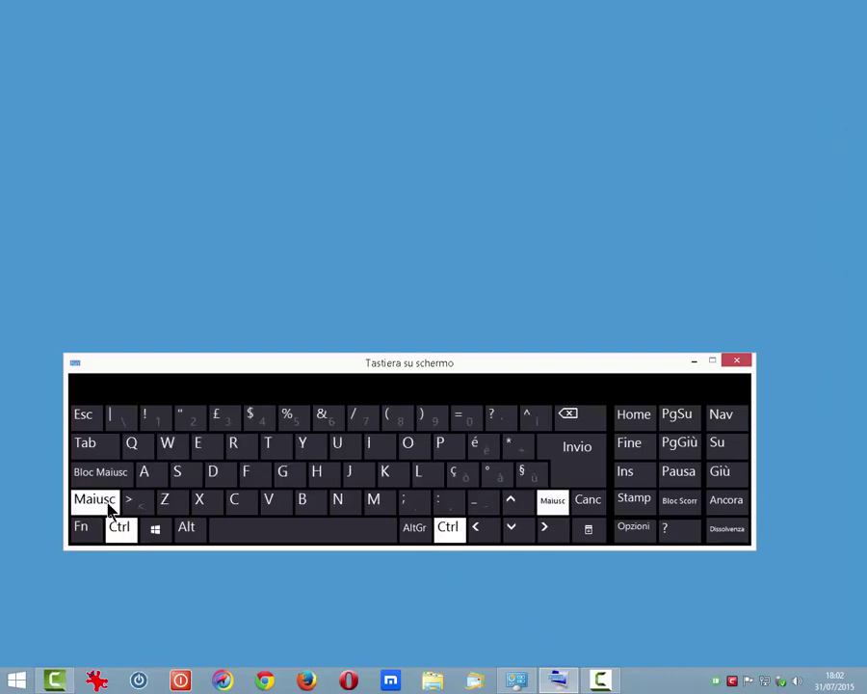
pyautogui.click(85, 414)
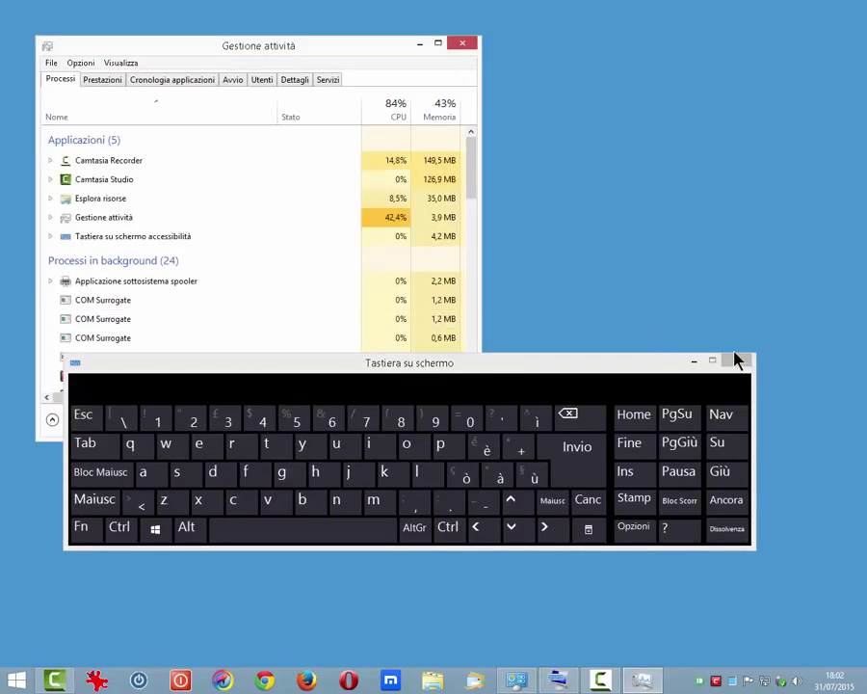
pyautogui.click(736, 359)
pyautogui.click(466, 45)
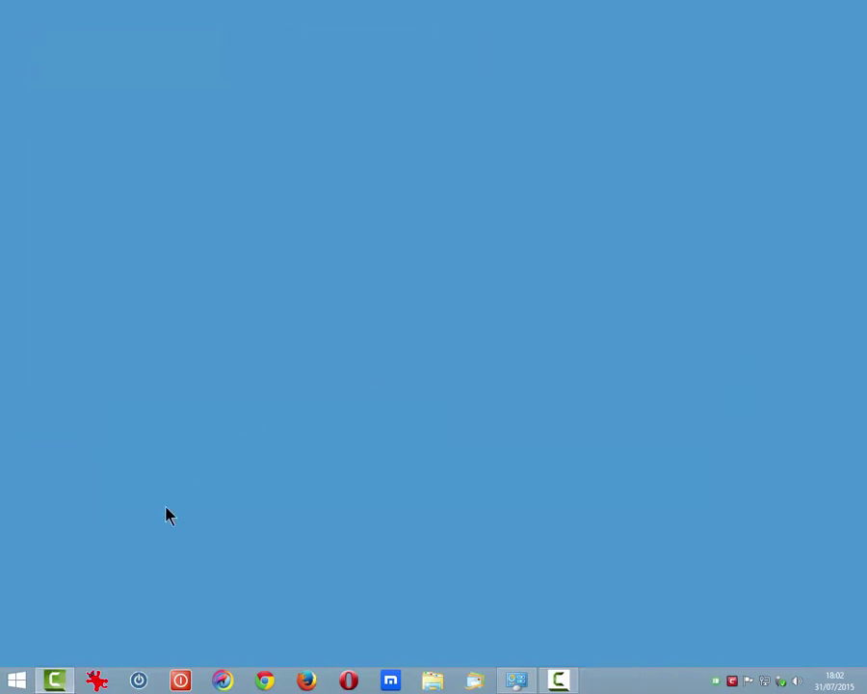
# Open Gestione attività from the Start button's list of system tools and close it again.
pyautogui.rightClick(16, 684)
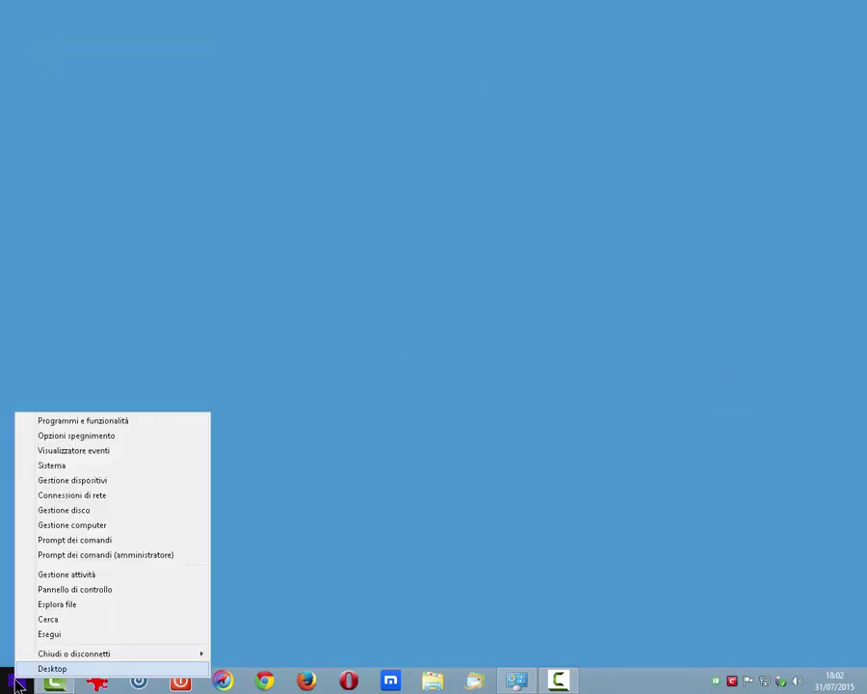
pyautogui.click(72, 578)
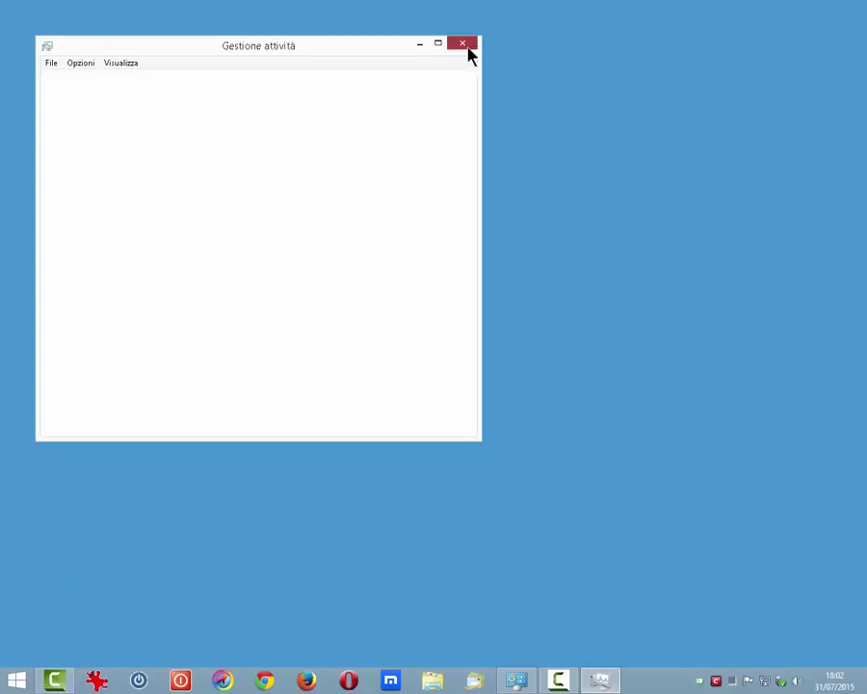
pyautogui.click(466, 45)
# Search the computer for "gestione attività", open the matching app, and close its window.
pyautogui.rightClick(16, 682)
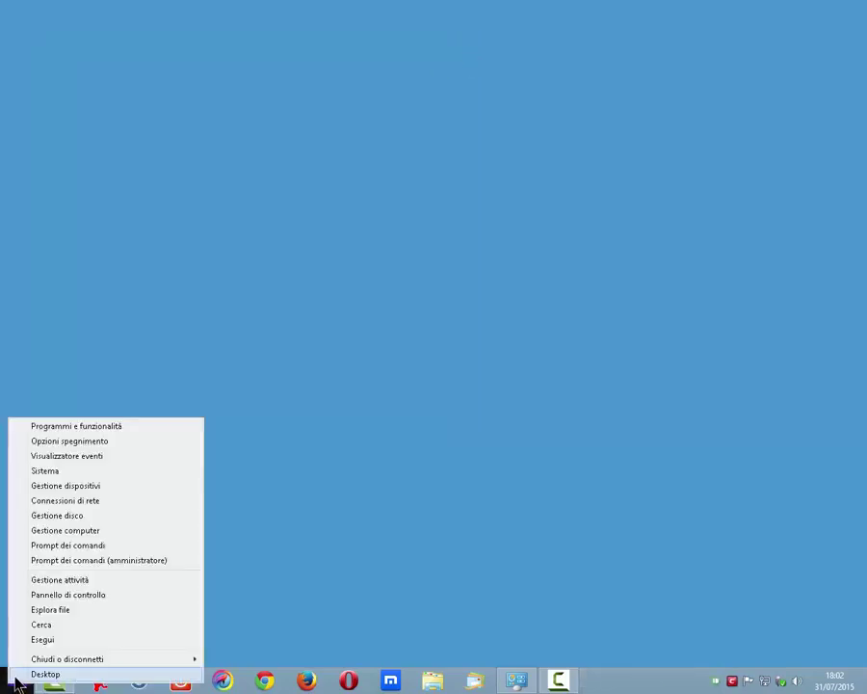
pyautogui.click(28, 637)
pyautogui.write('ge')
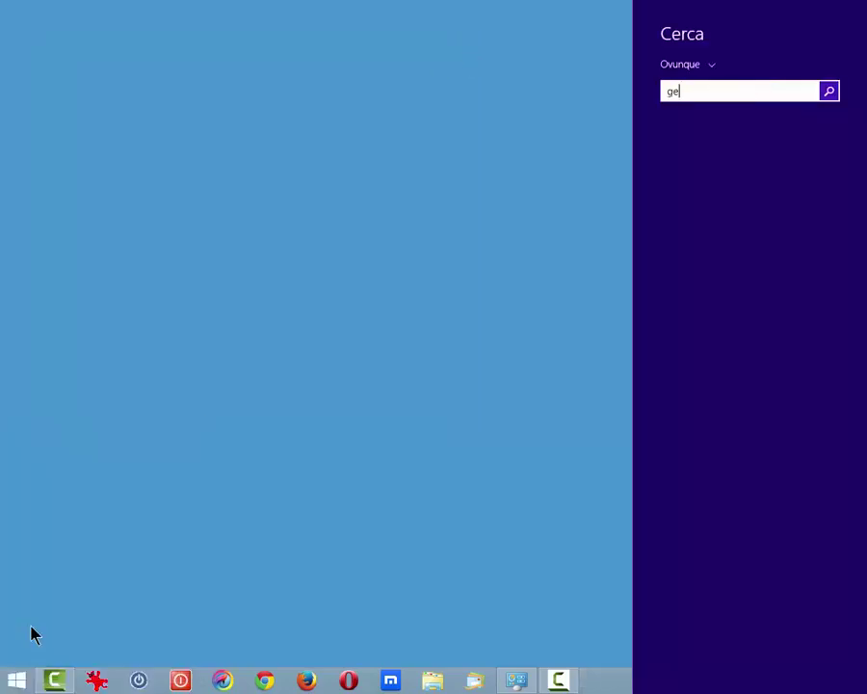
pyautogui.write('stione attività')
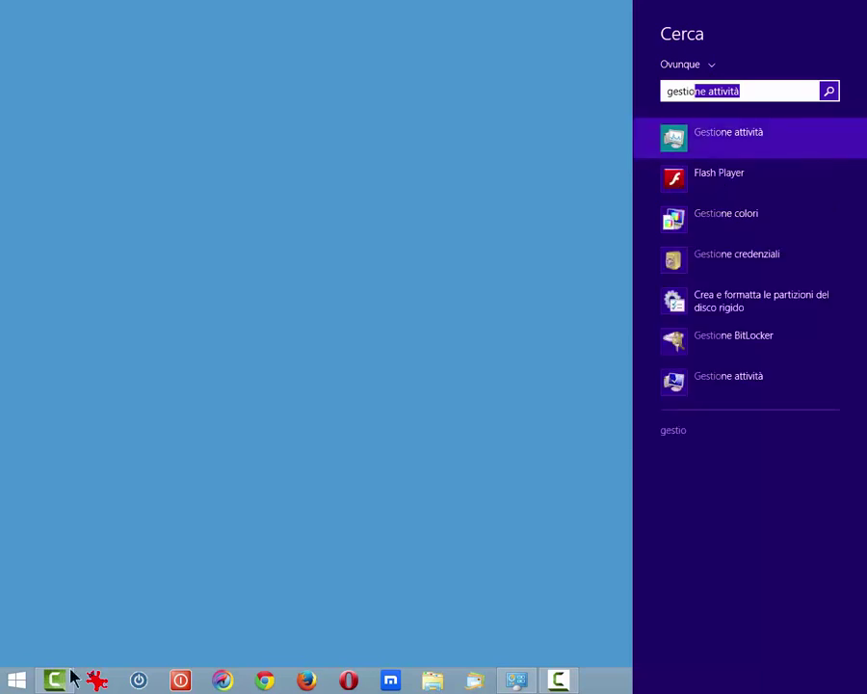
pyautogui.click(704, 152)
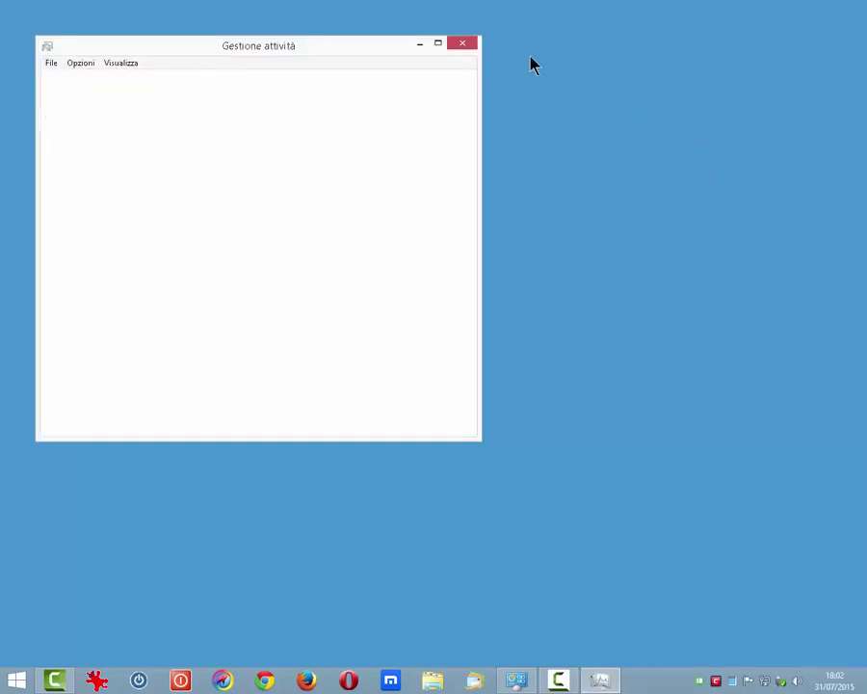
pyautogui.click(459, 43)
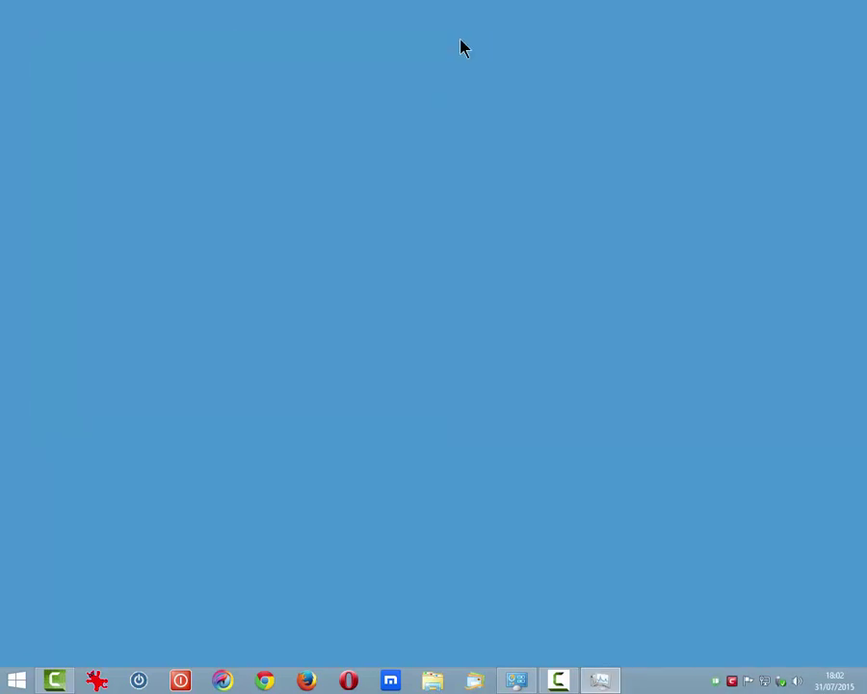
# Launch Gestione attività from the Sistema Windows group in the full app list and maximize its window.
pyautogui.click(17, 680)
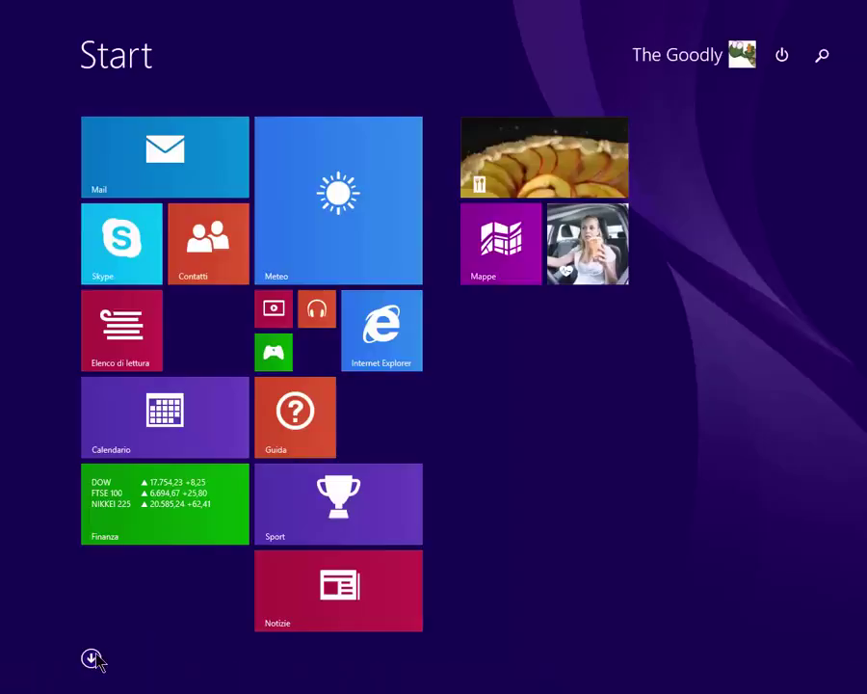
pyautogui.click(91, 658)
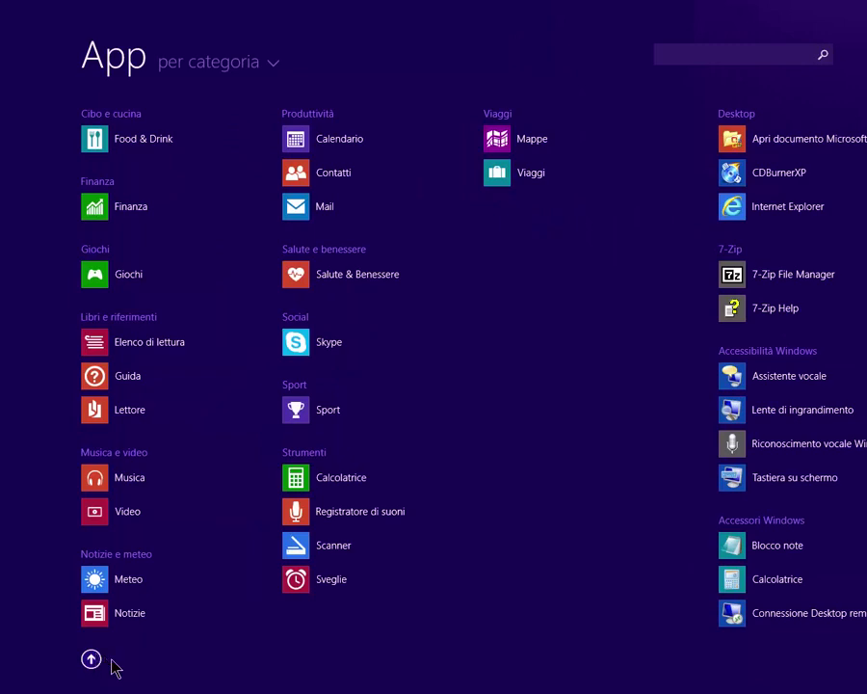
pyautogui.moveTo(135, 690); pyautogui.dragTo(675, 689)
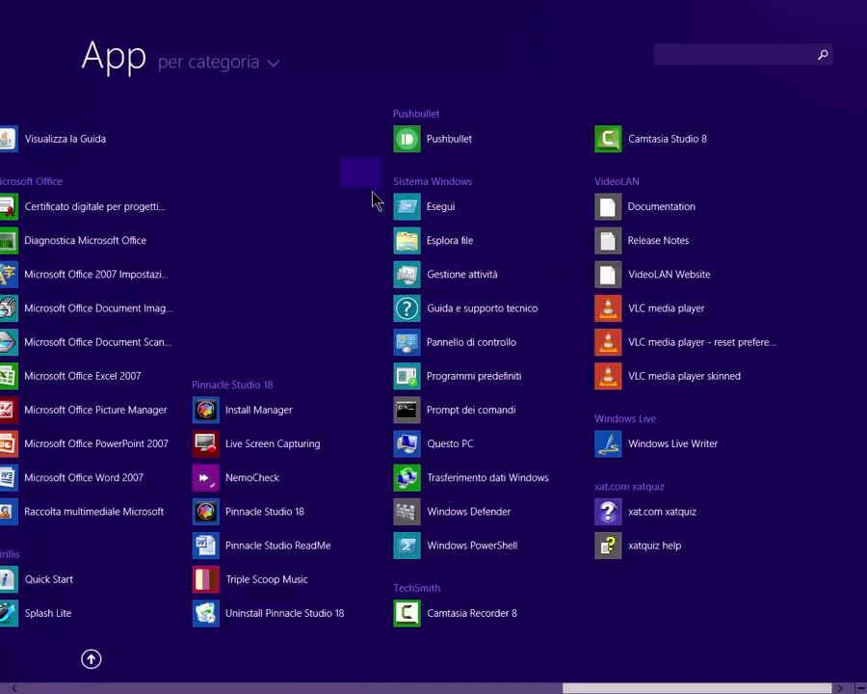
pyautogui.click(453, 279)
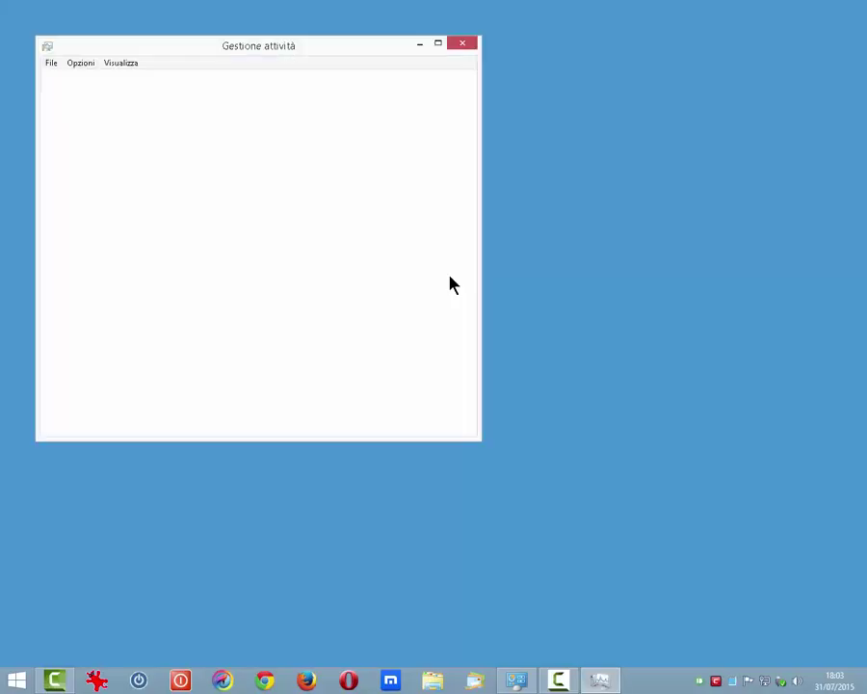
pyautogui.doubleClick(445, 48)
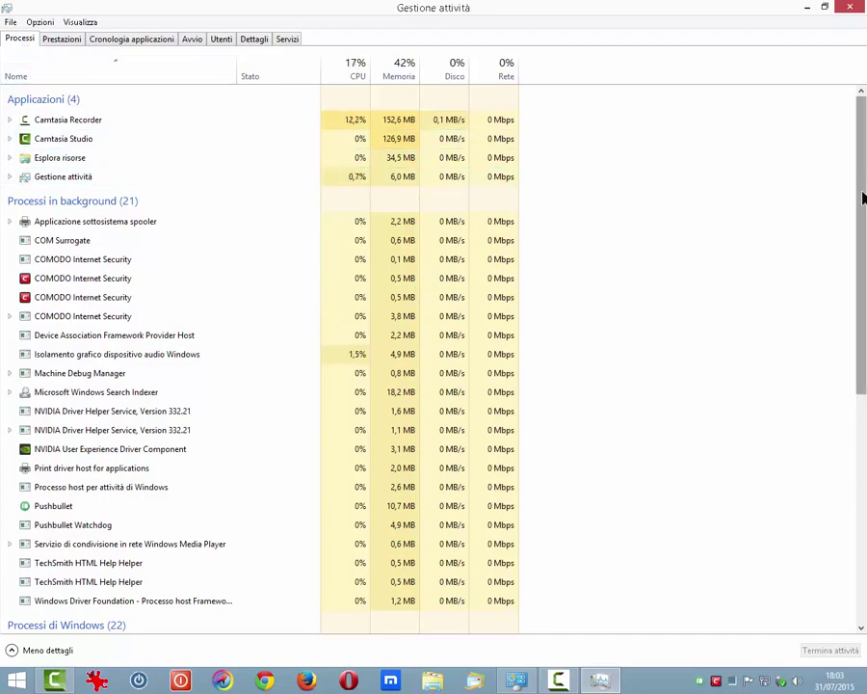
# Look through the full process list, and switch to the reduced view and back to the detailed, maximized one.
pyautogui.moveTo(863, 198); pyautogui.dragTo(863, 414)
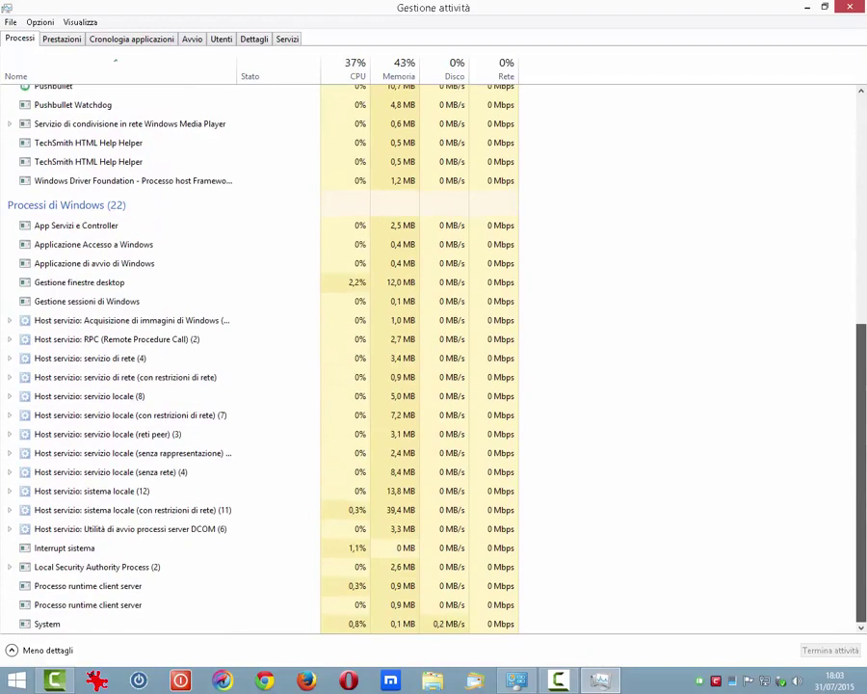
pyautogui.scroll(10, 387, 135)
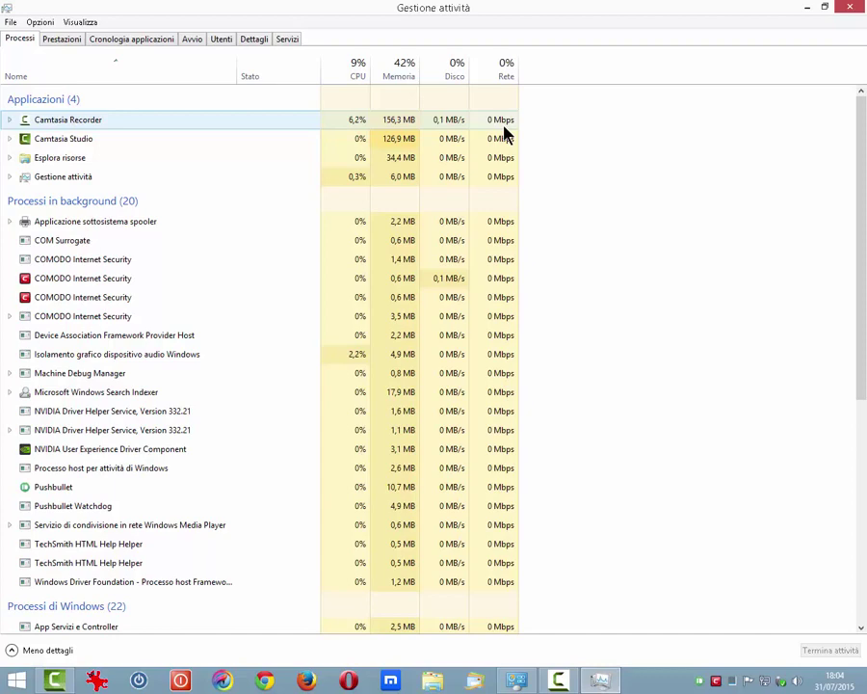
pyautogui.click(12, 652)
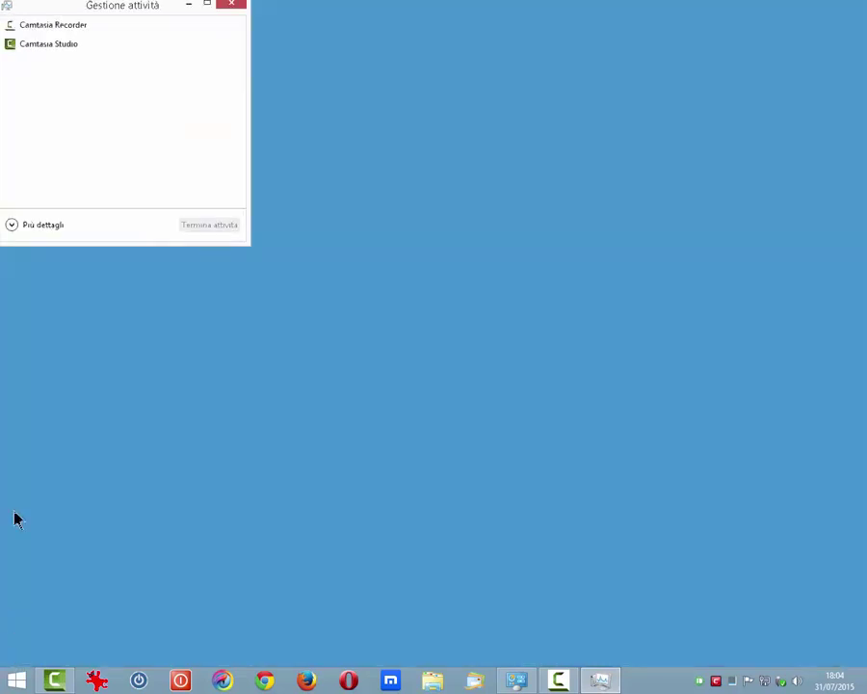
pyautogui.click(12, 225)
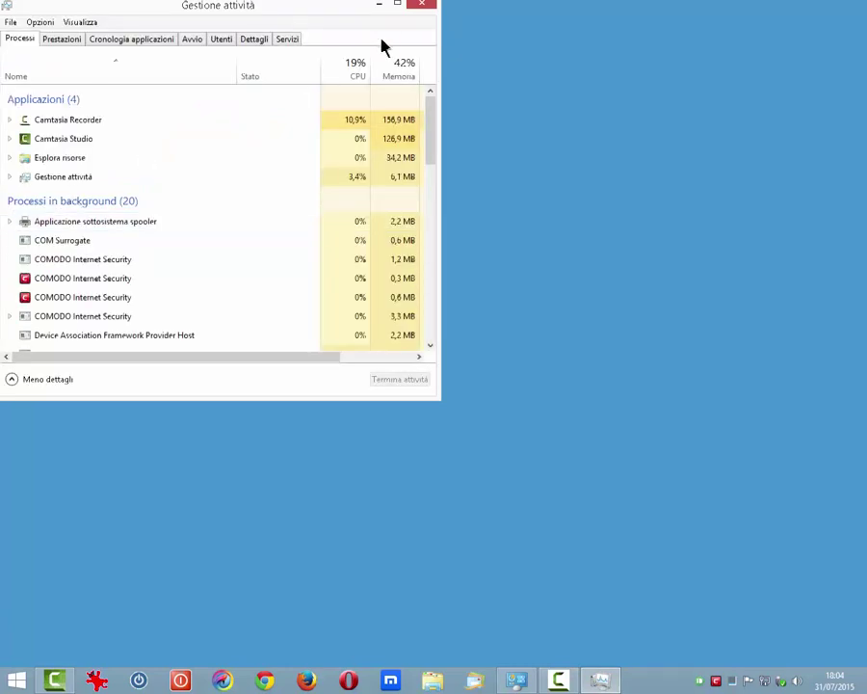
pyautogui.click(397, 5)
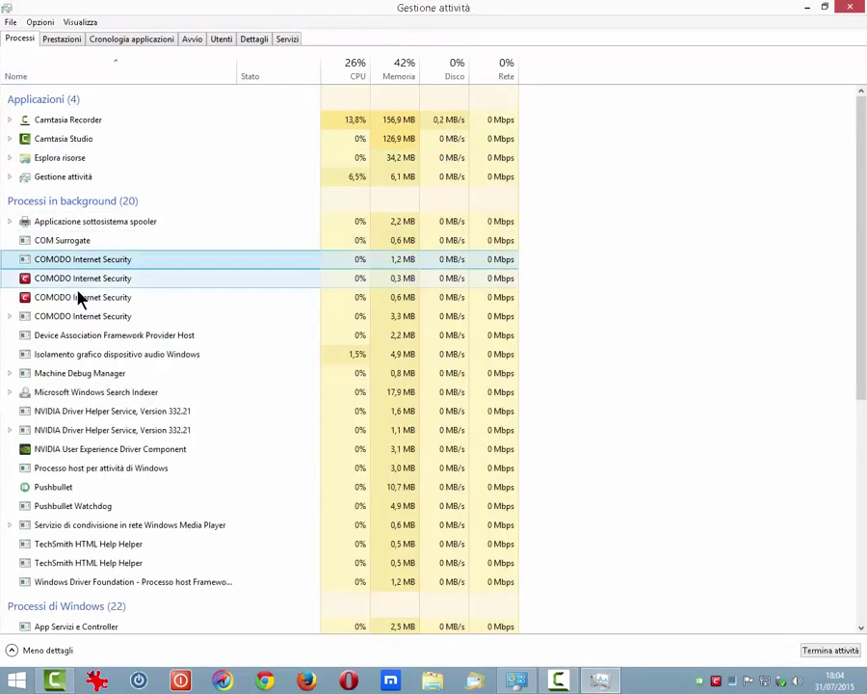
# End the Pushbullet background process.
pyautogui.click(82, 359)
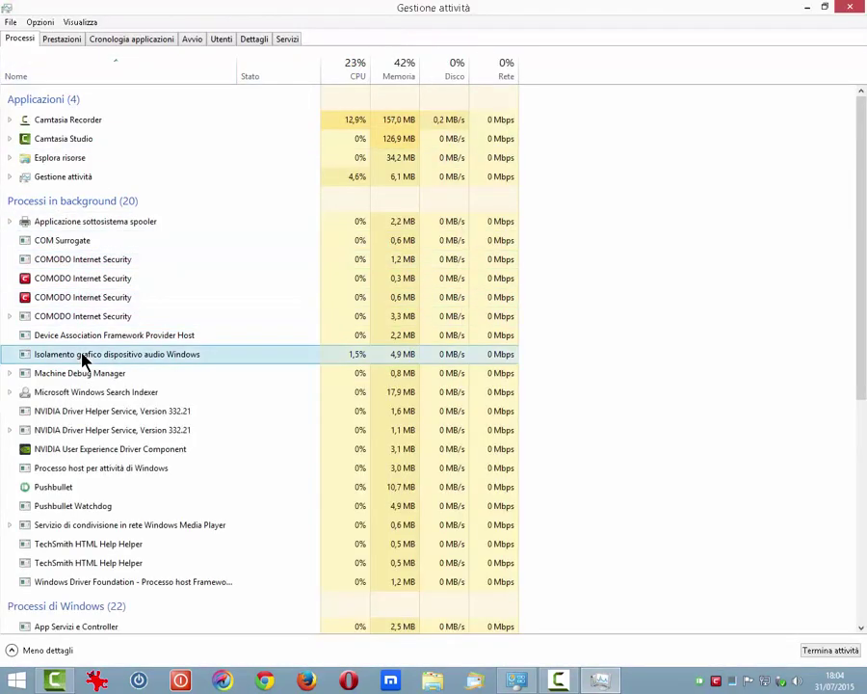
pyautogui.click(48, 490)
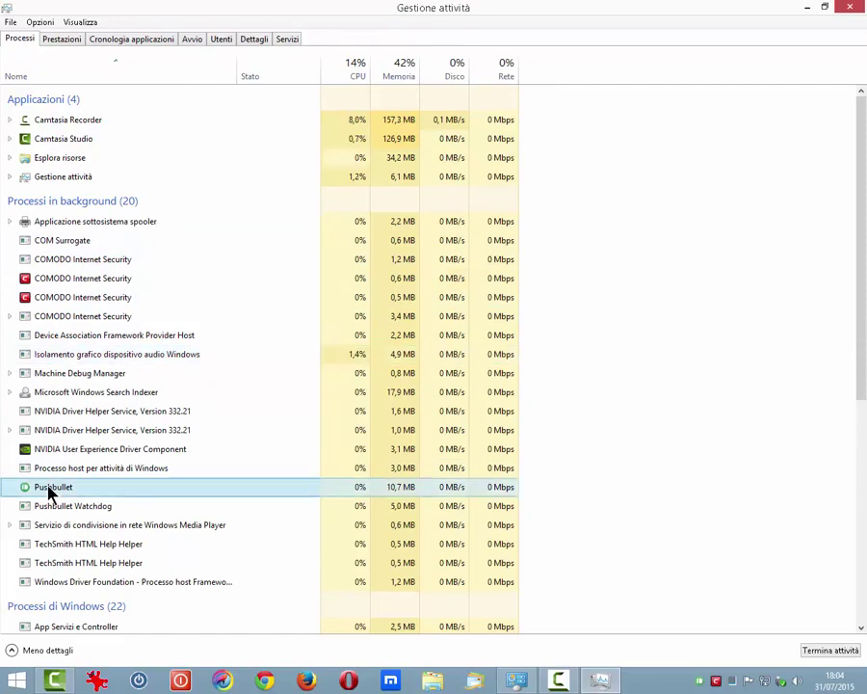
pyautogui.click(829, 652)
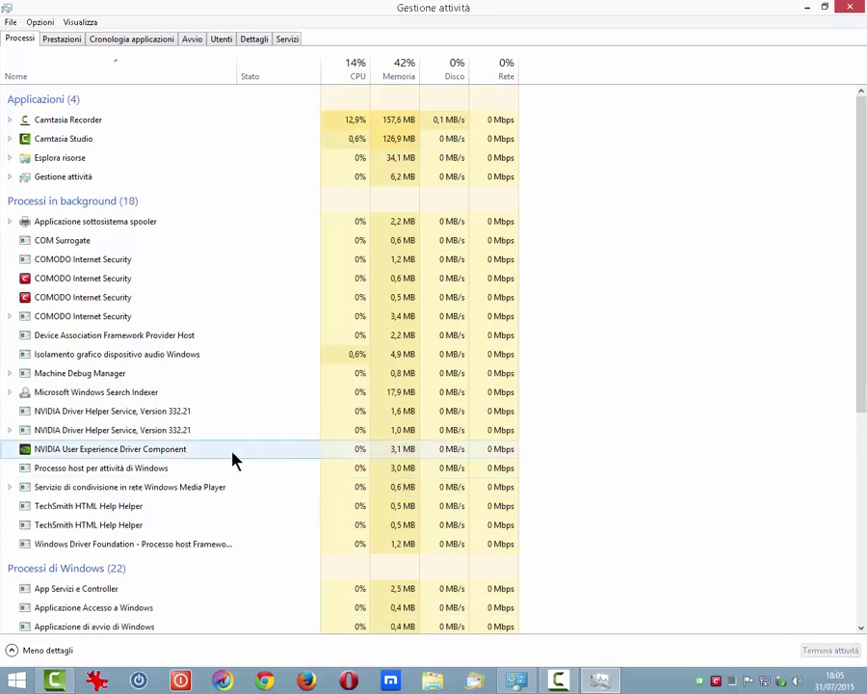
# Expand the COMODO Internet Security background process that contains a service.
pyautogui.click(51, 430)
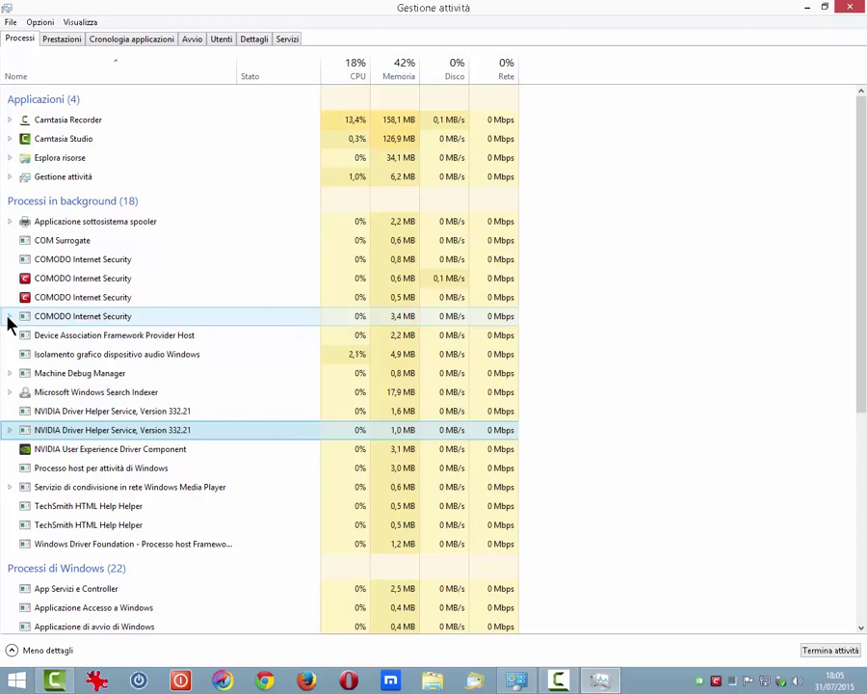
pyautogui.click(8, 318)
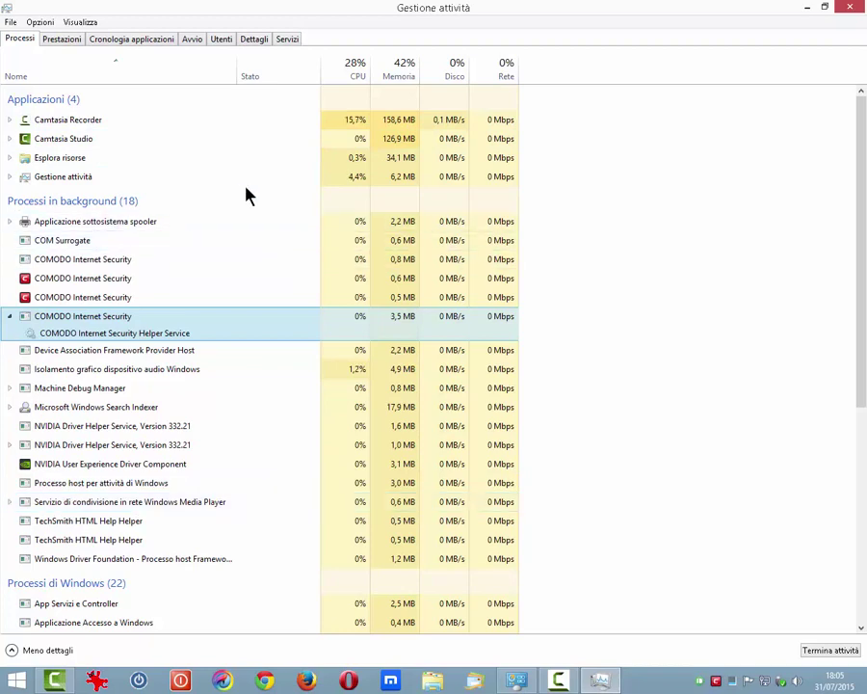
# Reverse and restore the process name order, sort by CPU, memory and disk usage, and return to ascending name order.
pyautogui.click(40, 79)
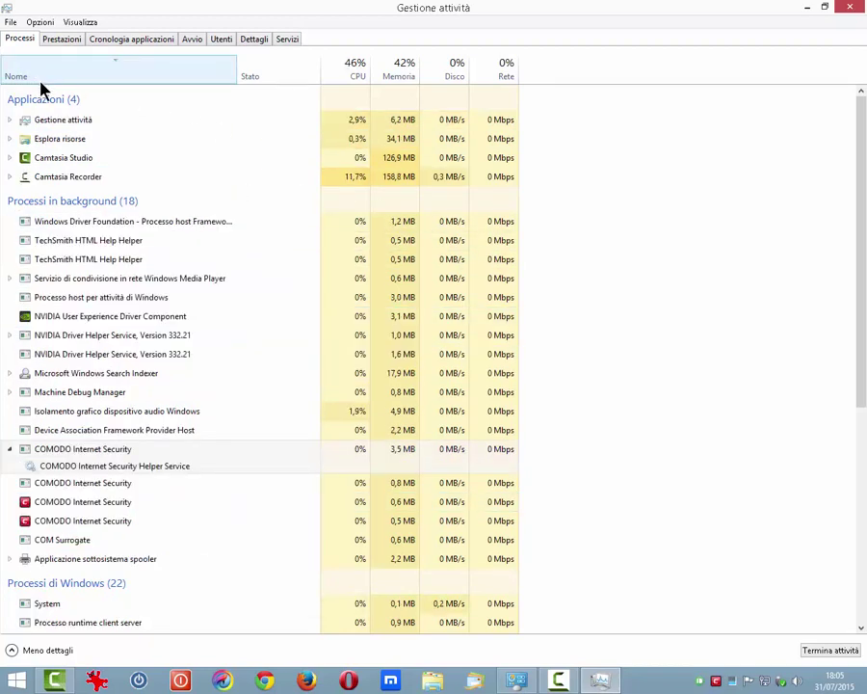
pyautogui.click(40, 81)
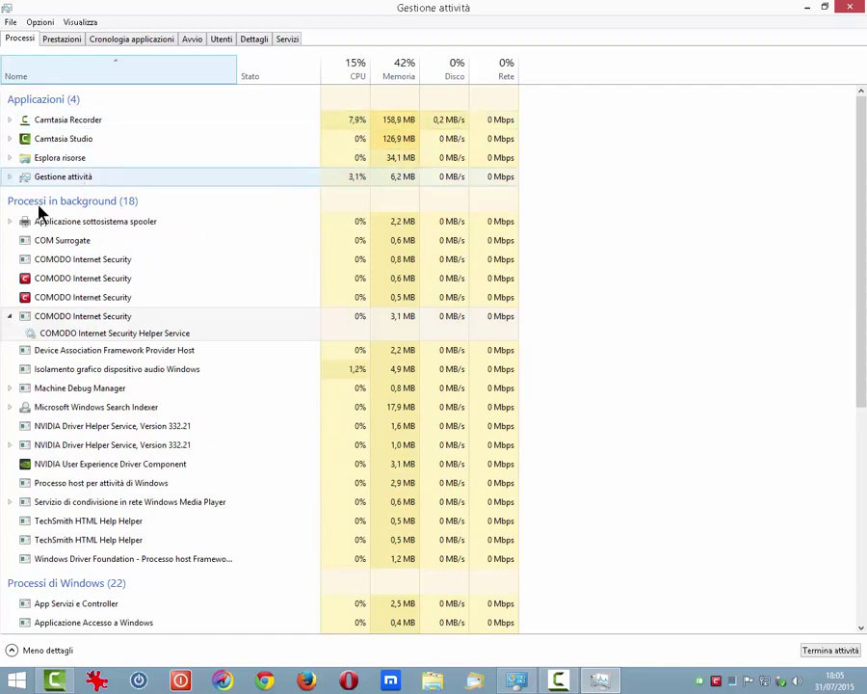
pyautogui.click(353, 77)
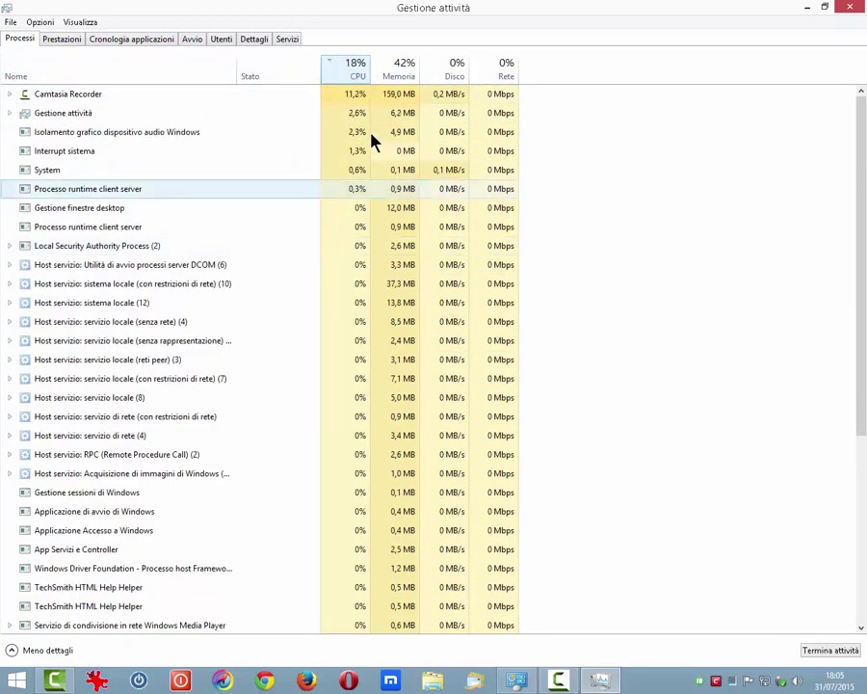
pyautogui.click(403, 77)
pyautogui.click(439, 83)
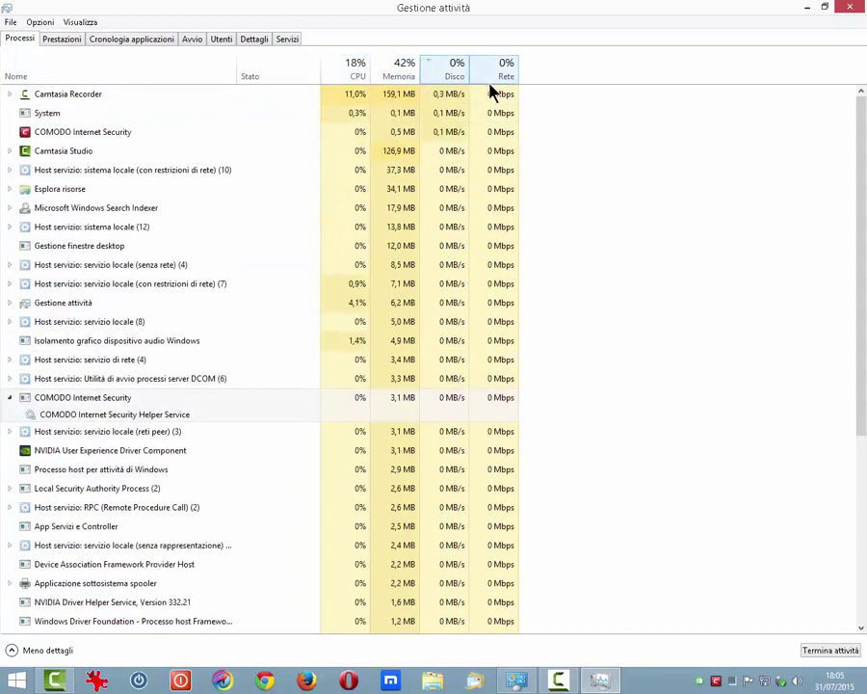
pyautogui.click(14, 63)
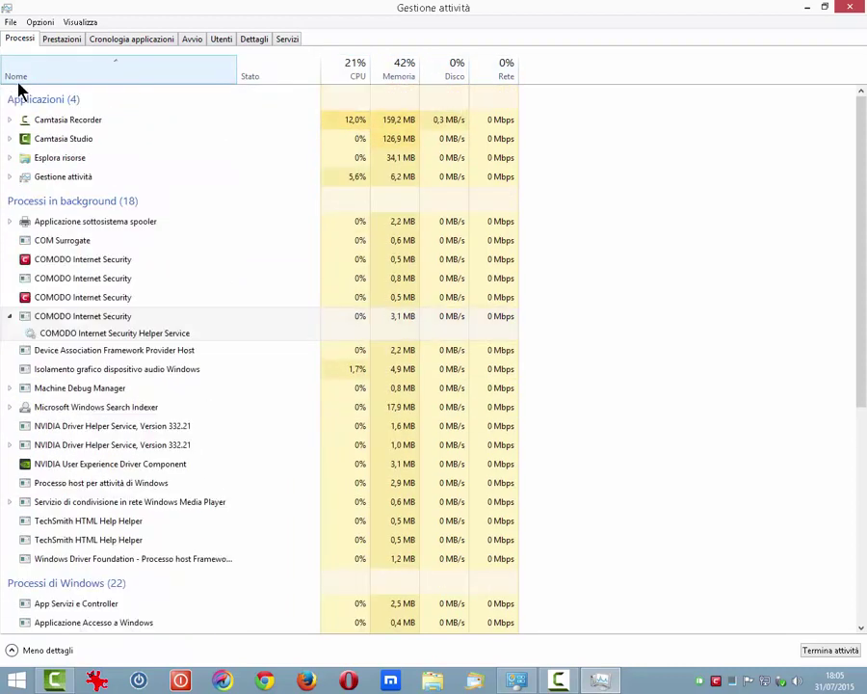
# Display the performance data and examine the CPU usage graph.
pyautogui.click(69, 39)
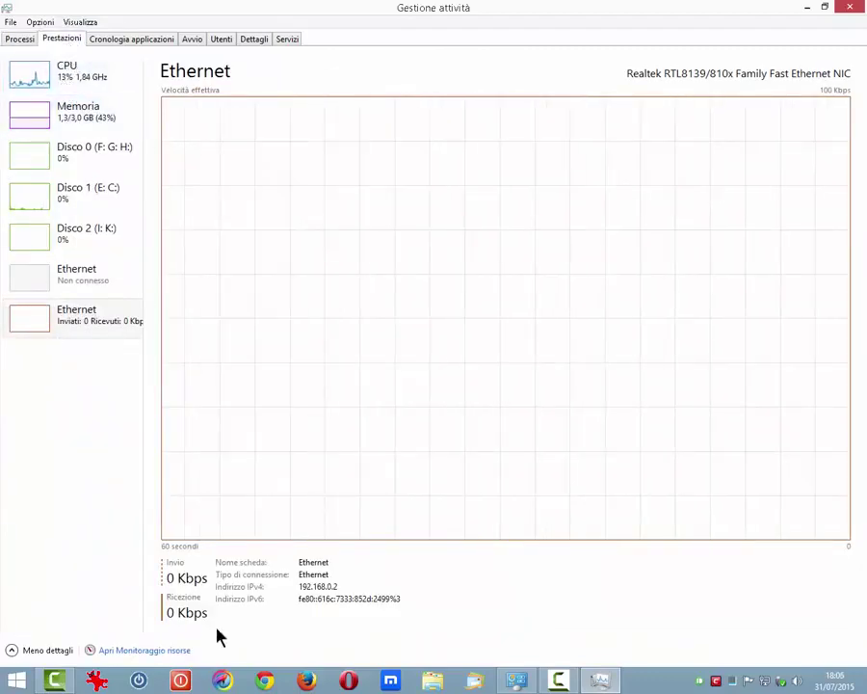
pyautogui.click(69, 87)
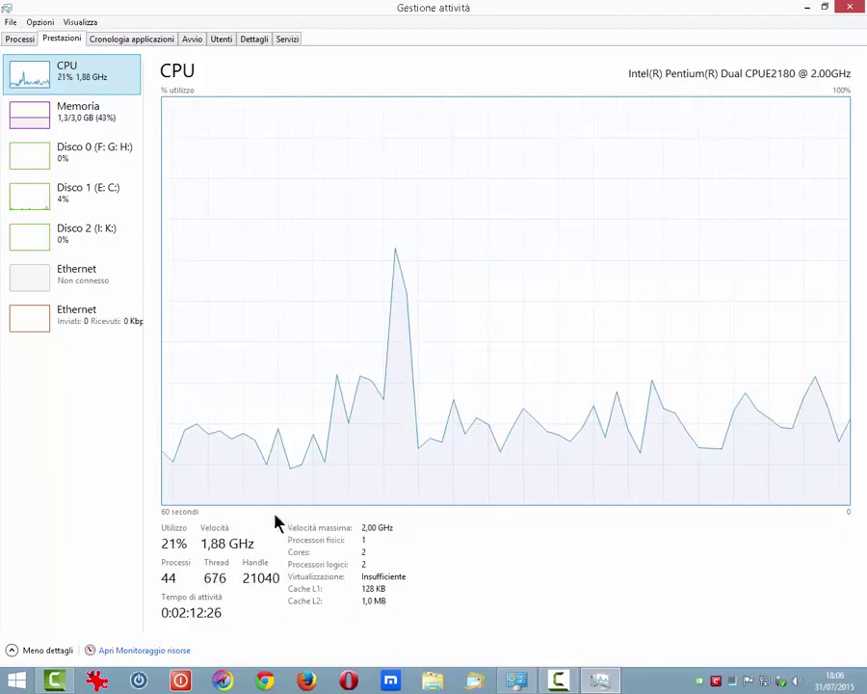
# Open Resource Monitor from the performance view, look at its overview and close it.
pyautogui.click(131, 651)
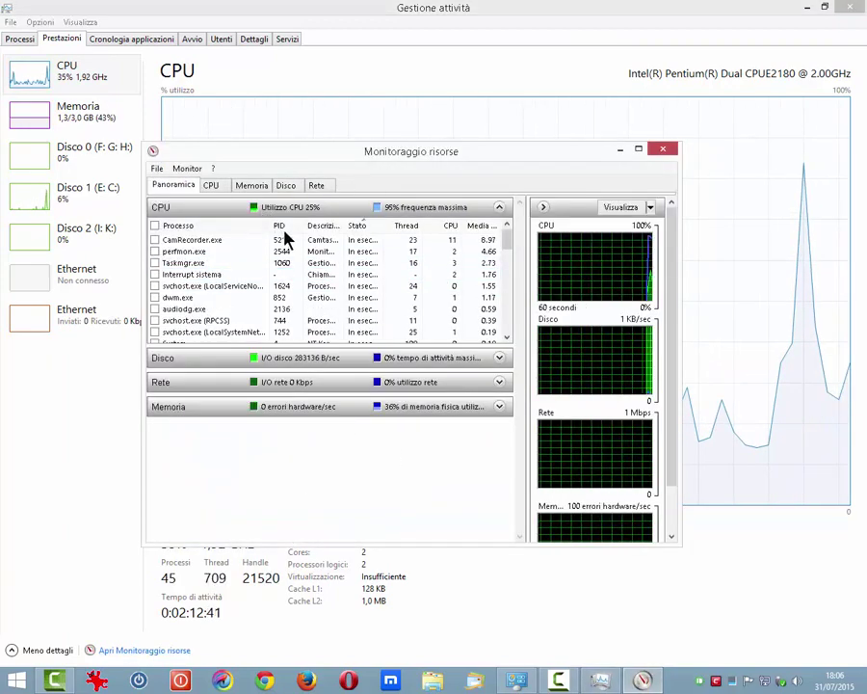
pyautogui.click(664, 150)
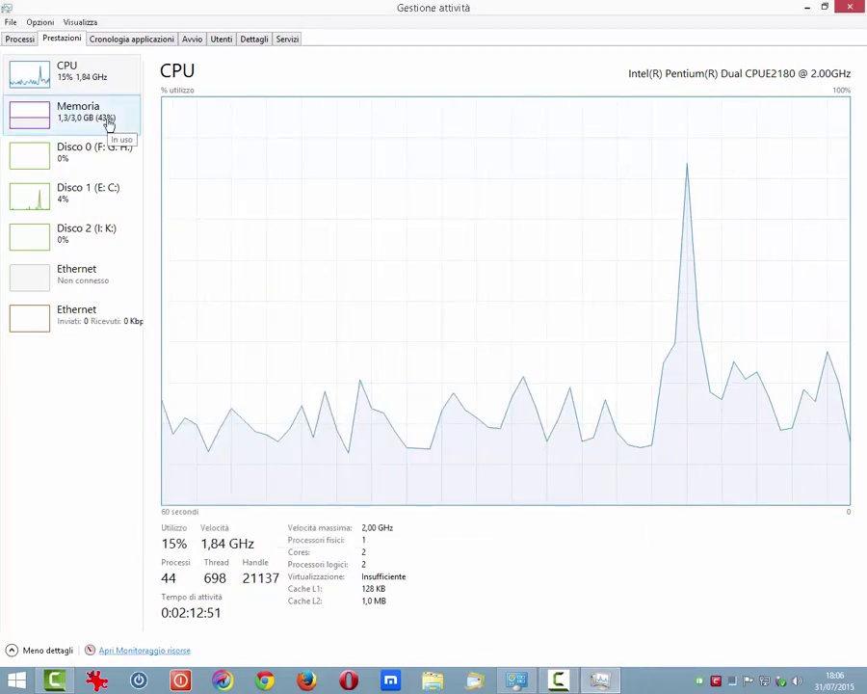
# View the performance data for memory, Disco 0 and Disco 1, and return to the CPU graph.
pyautogui.click(109, 122)
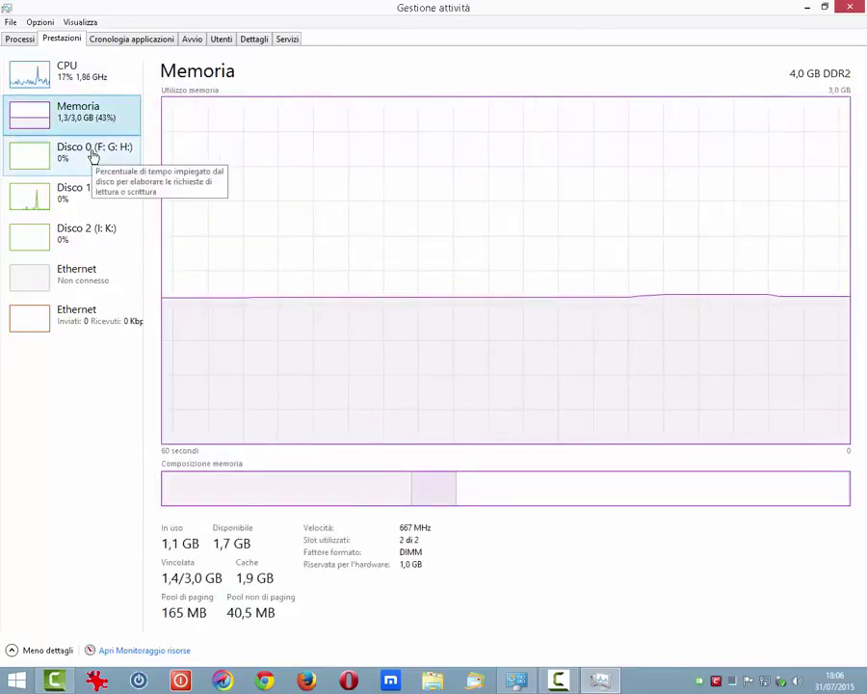
pyautogui.click(89, 152)
pyautogui.click(90, 196)
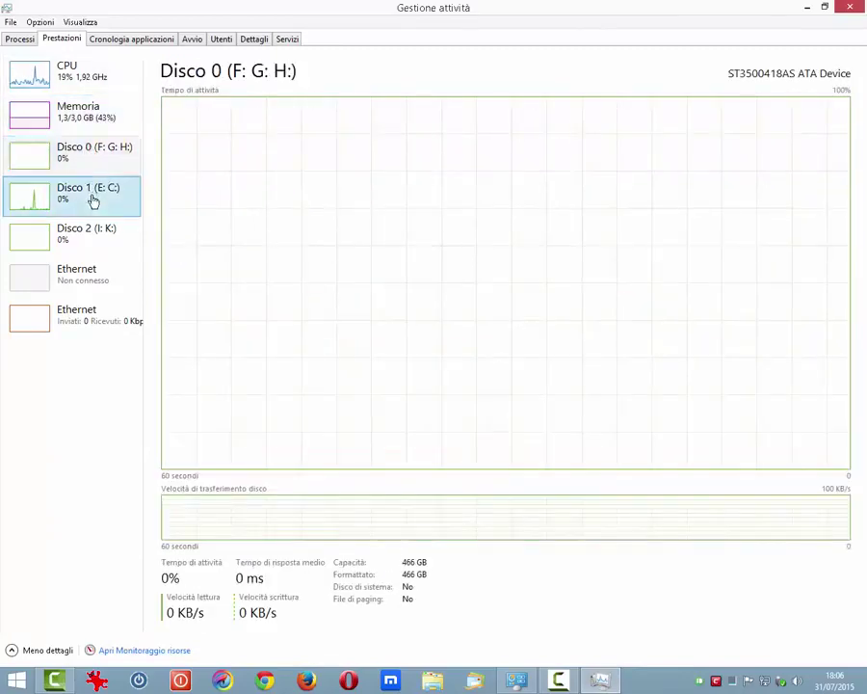
pyautogui.click(78, 84)
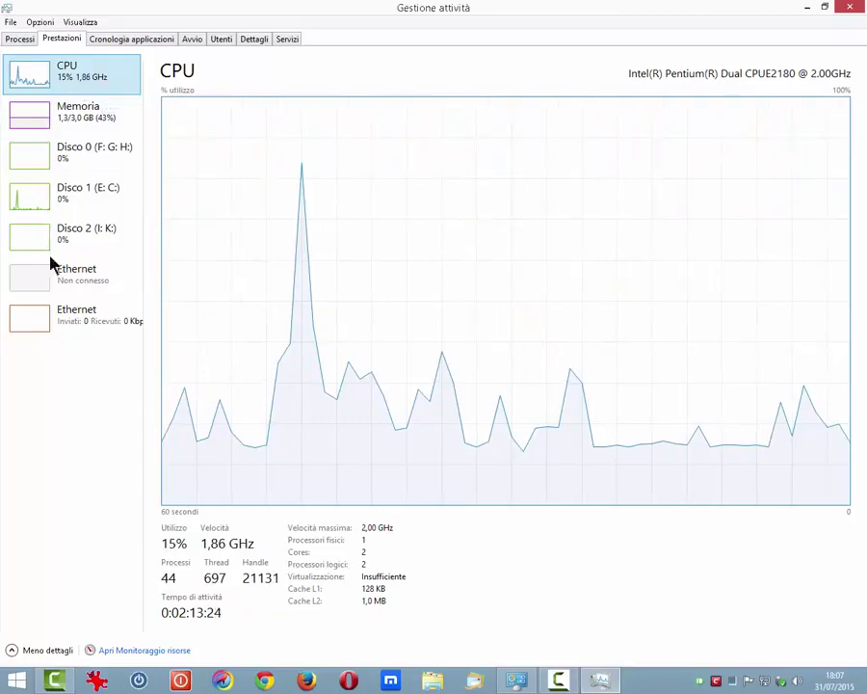
# Switch the performance view to summary mode and back, and hide and restore the small resource graphs.
pyautogui.rightClick(102, 75)
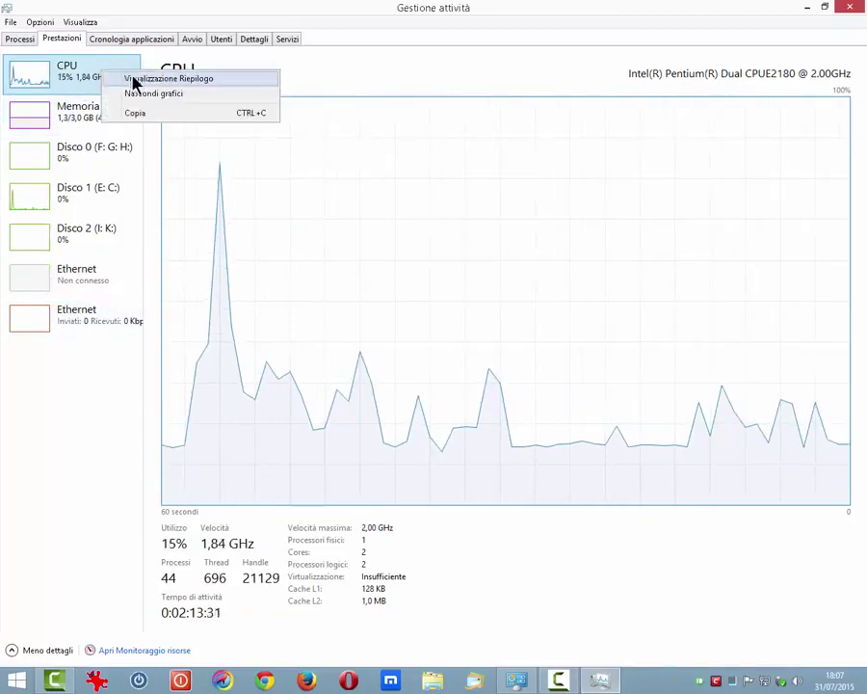
pyautogui.click(132, 79)
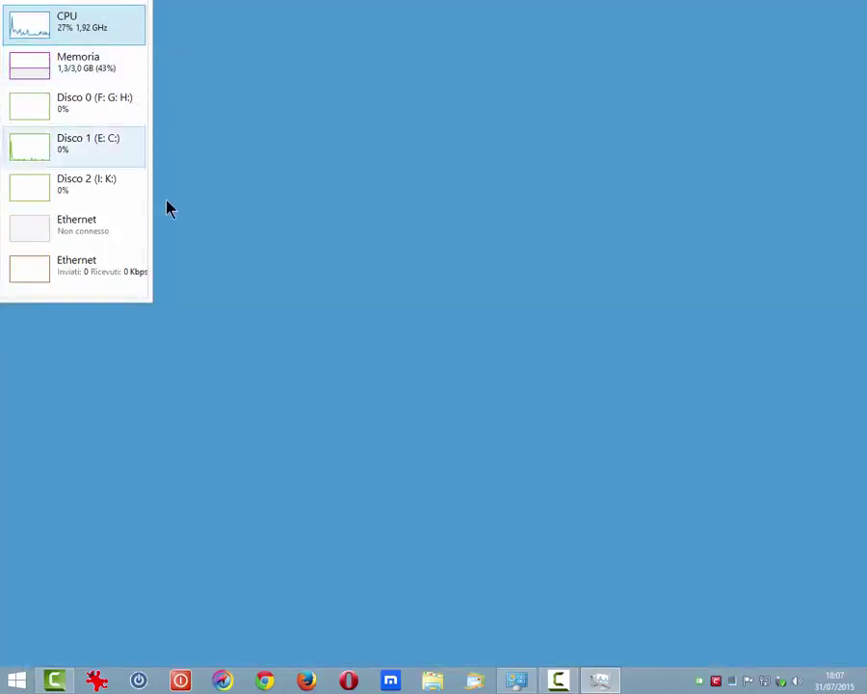
pyautogui.rightClick(70, 29)
pyautogui.click(108, 34)
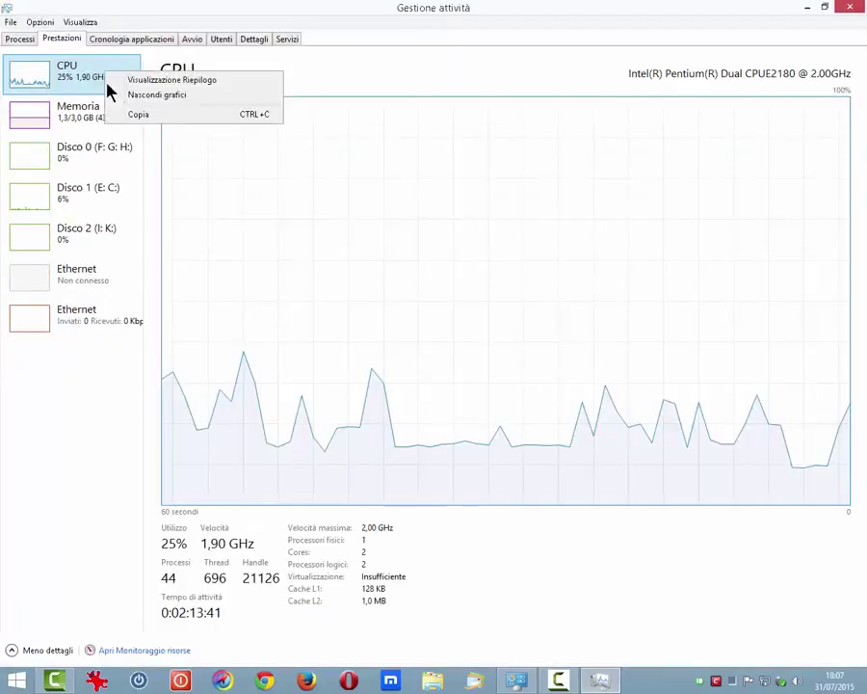
pyautogui.click(123, 96)
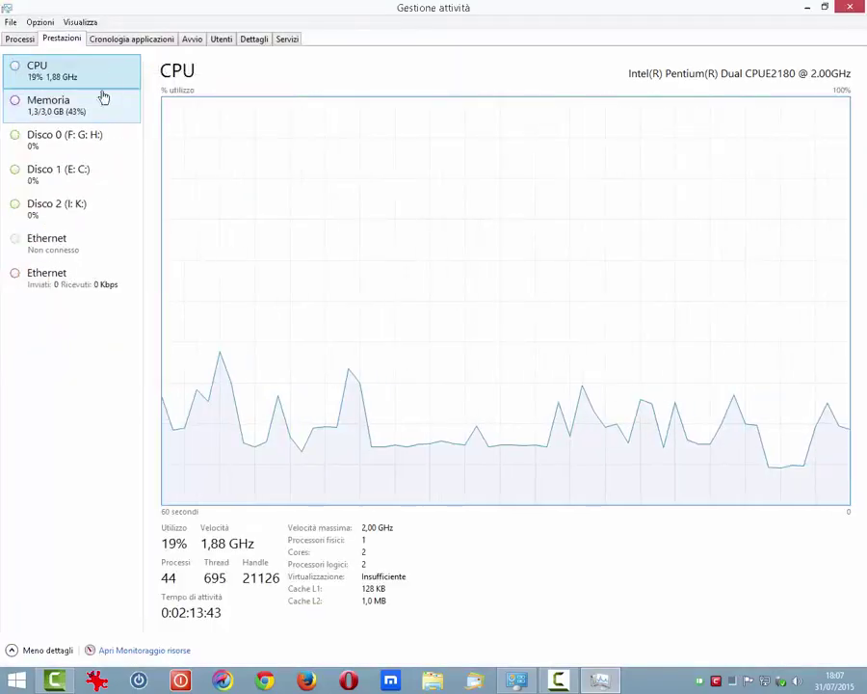
pyautogui.rightClick(77, 79)
pyautogui.click(116, 100)
# Copy the CPU performance data.
pyautogui.rightClick(93, 62)
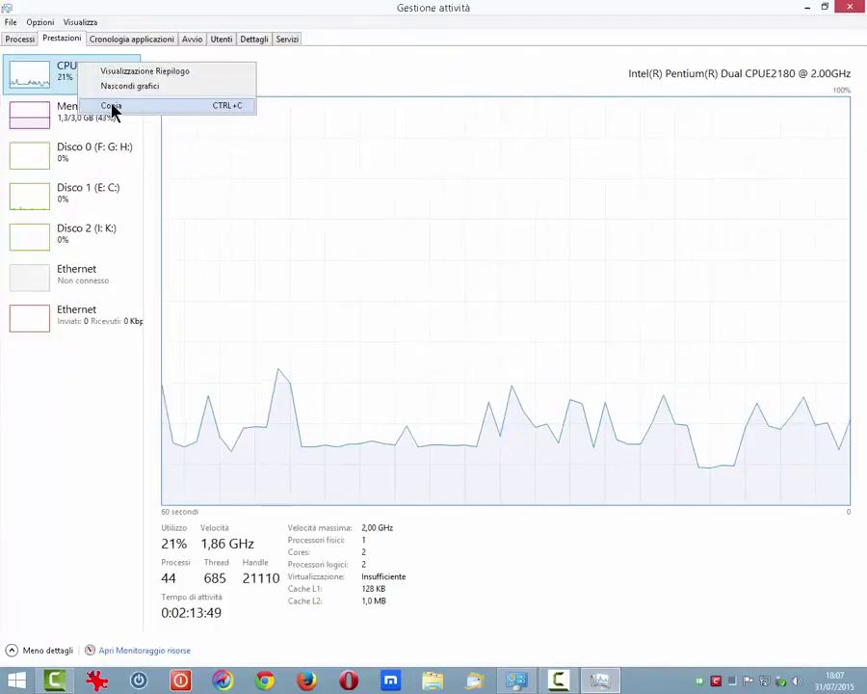
pyautogui.click(112, 107)
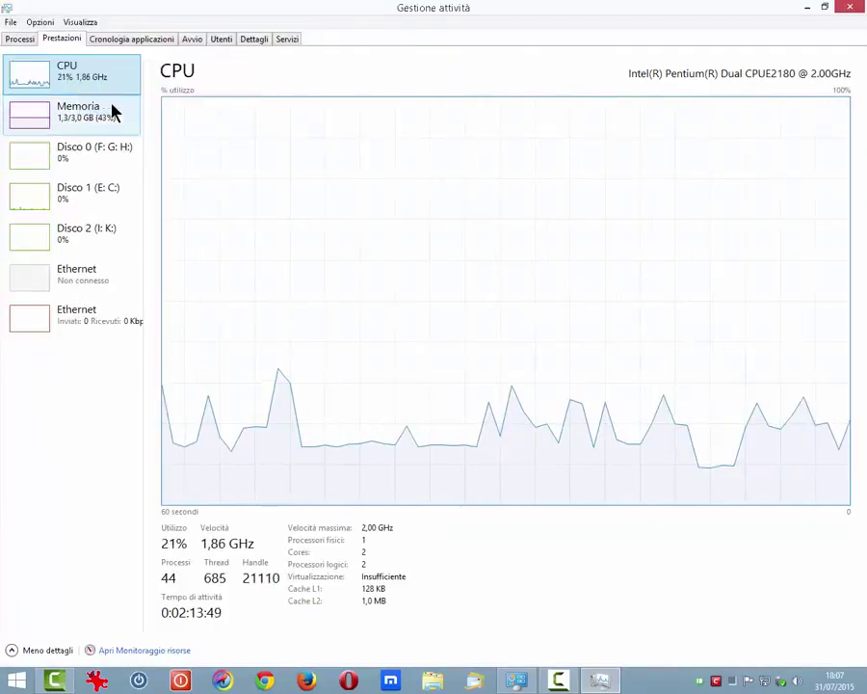
# Display the application history and delete its recorded usage history.
pyautogui.click(104, 42)
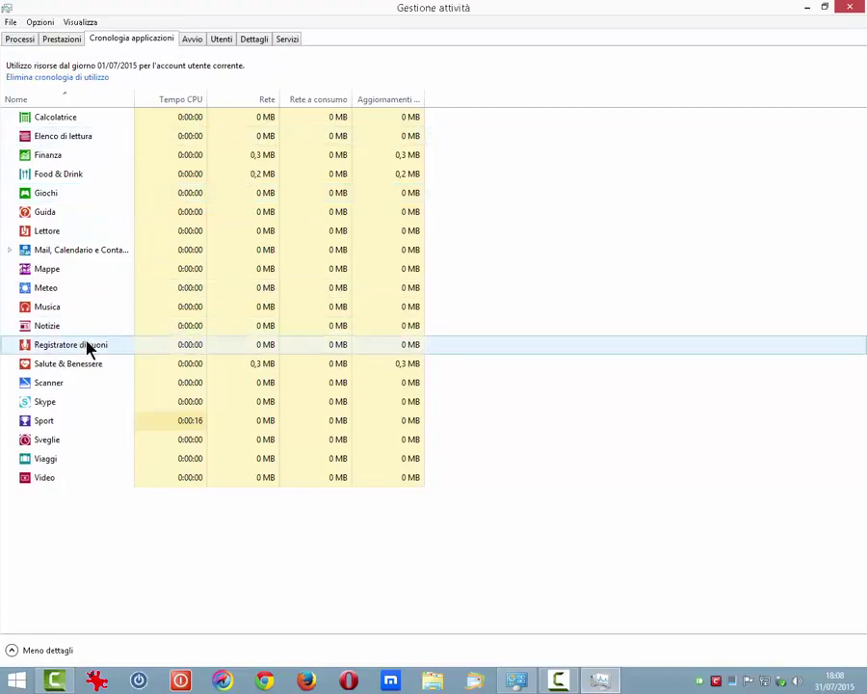
pyautogui.click(19, 78)
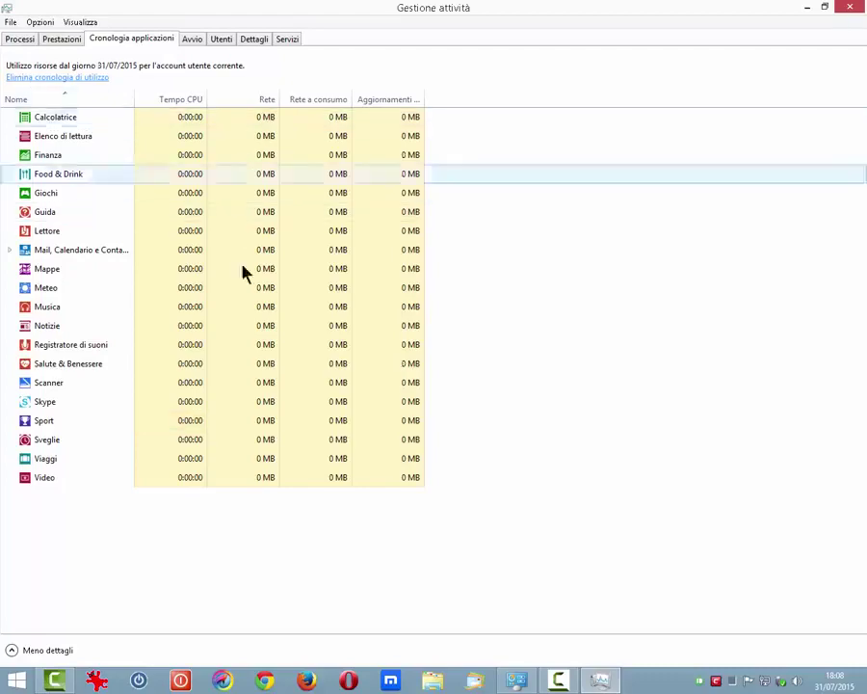
# Display the startup programs and check the actions available for Java Update Scheduler without applying any.
pyautogui.click(197, 41)
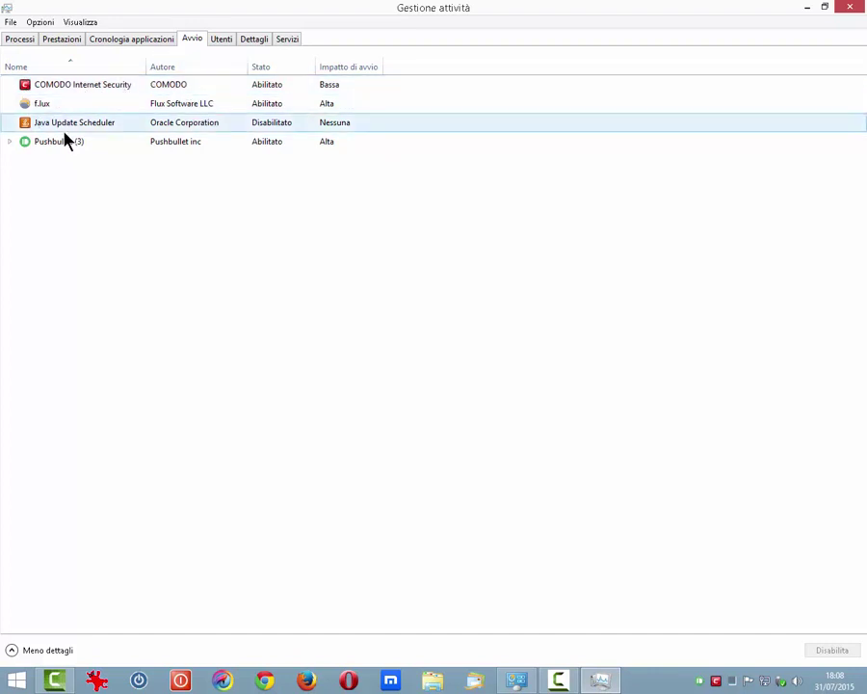
pyautogui.click(273, 104)
pyautogui.rightClick(282, 127)
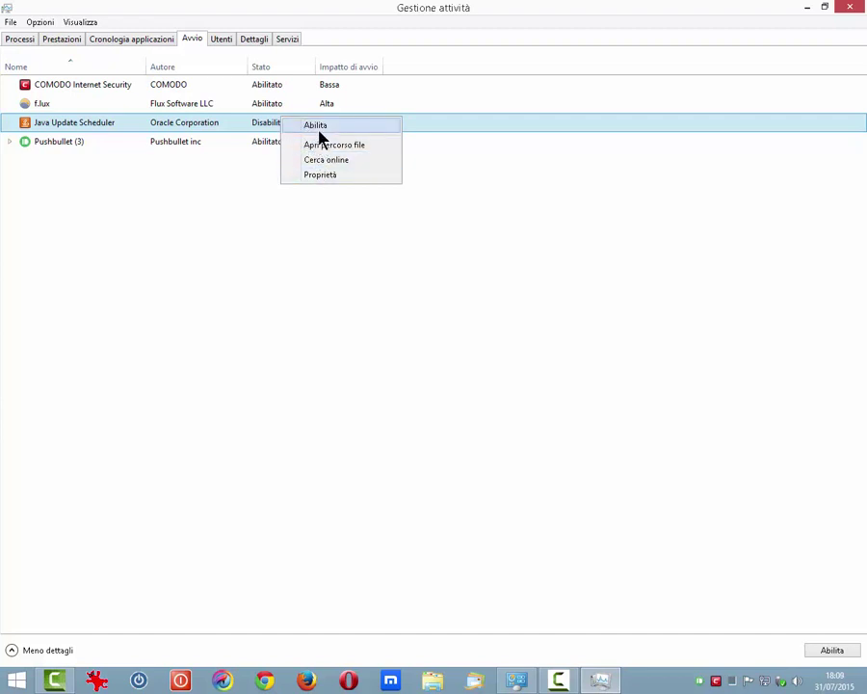
pyautogui.click(354, 85)
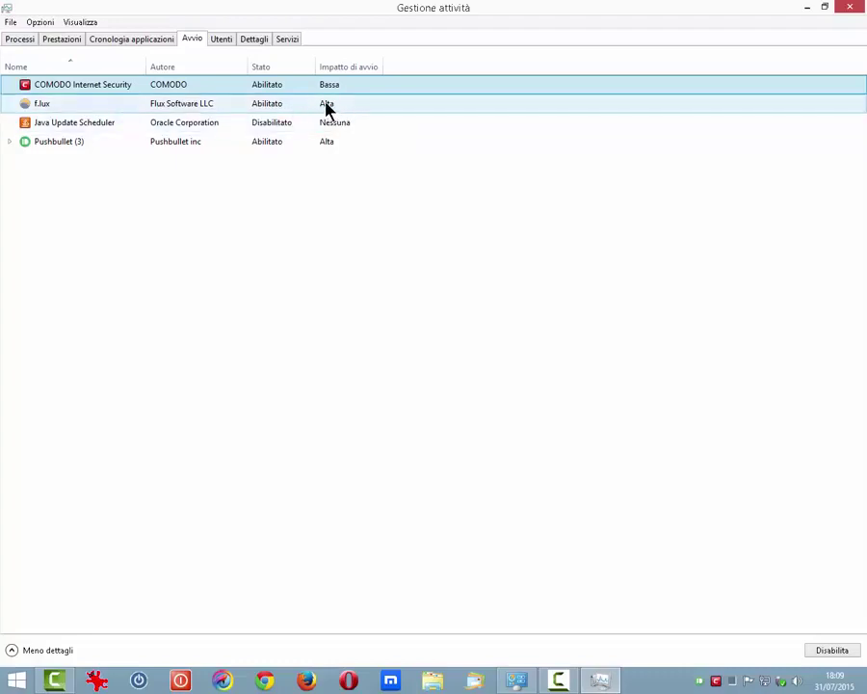
# Look through the f.lux startup program's compatibility, digital signature, security and details properties, close them and check its available actions.
pyautogui.rightClick(327, 109)
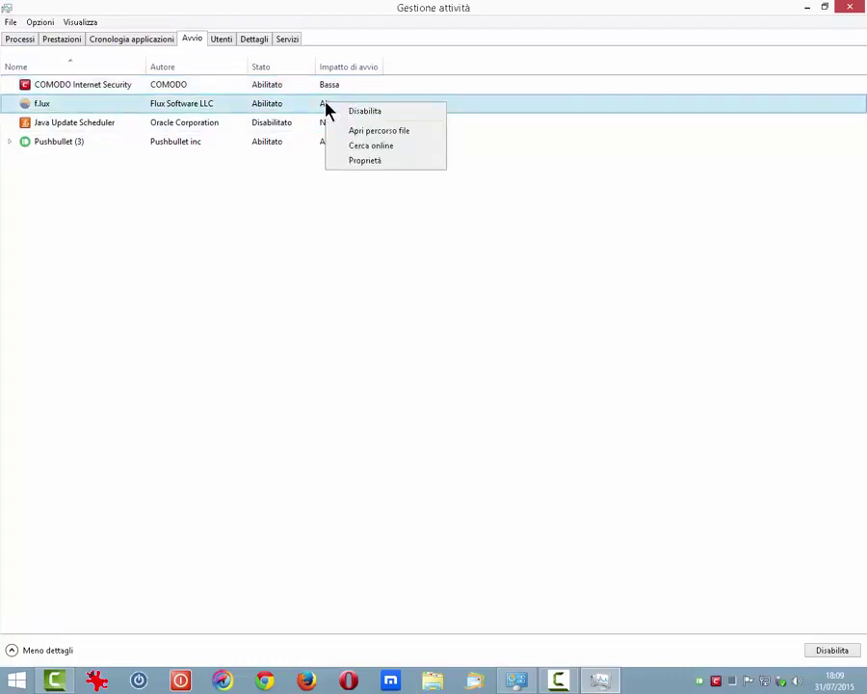
pyautogui.click(352, 164)
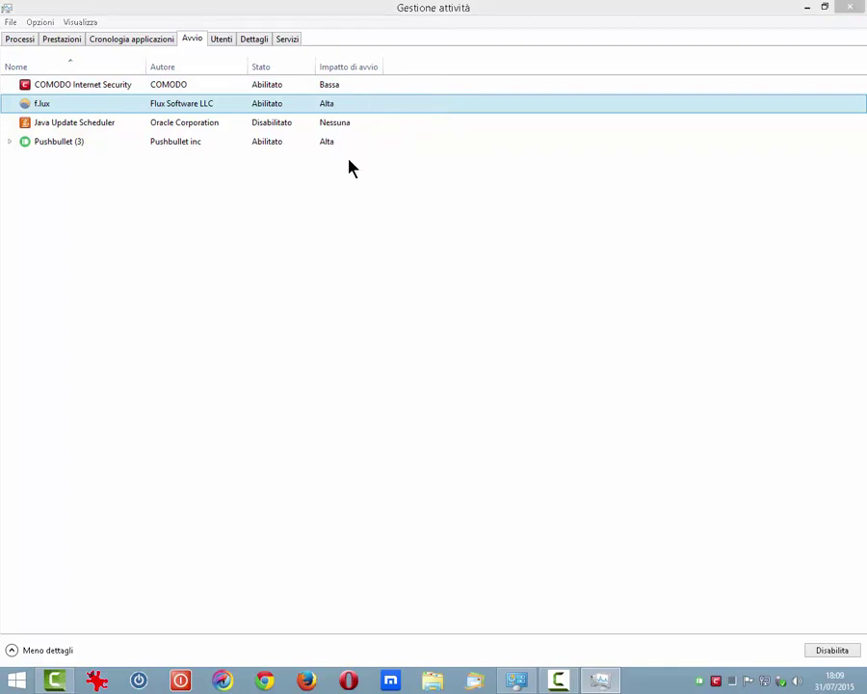
pyautogui.click(418, 195)
pyautogui.click(482, 195)
pyautogui.click(507, 195)
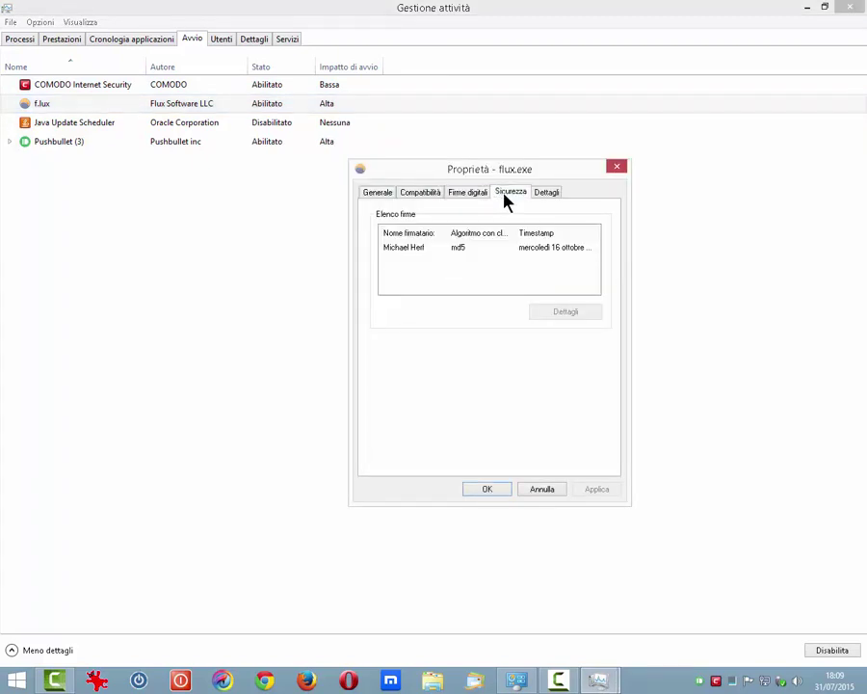
pyautogui.click(548, 193)
pyautogui.click(616, 166)
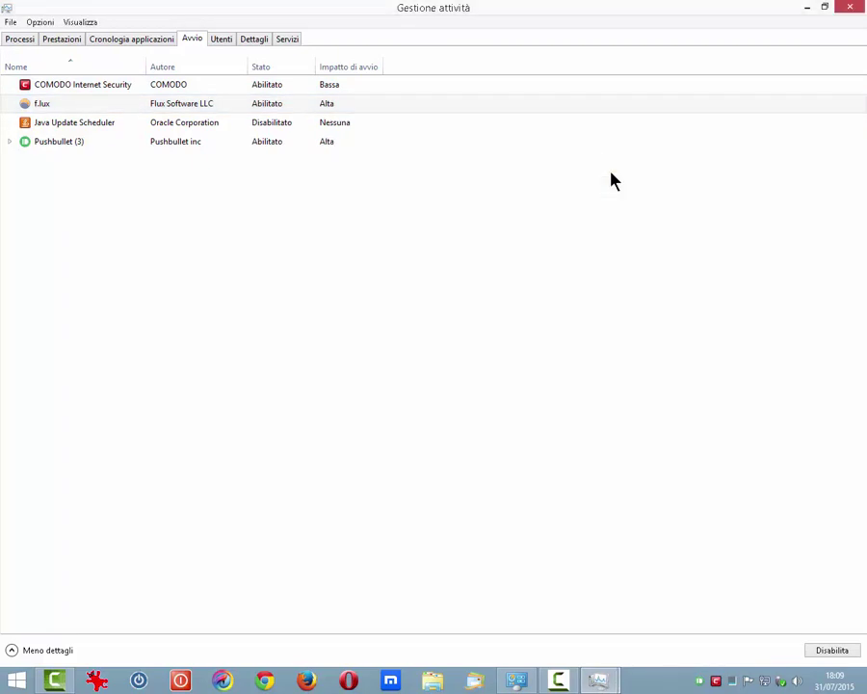
pyautogui.rightClick(262, 108)
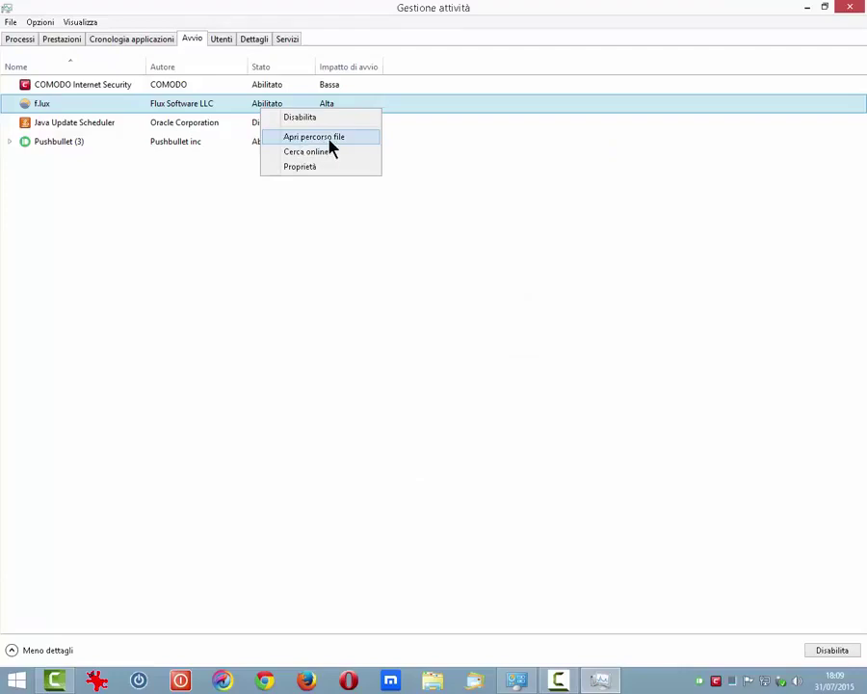
# Display the users' resource usage and expand the signed-in user's processes.
pyautogui.click(218, 39)
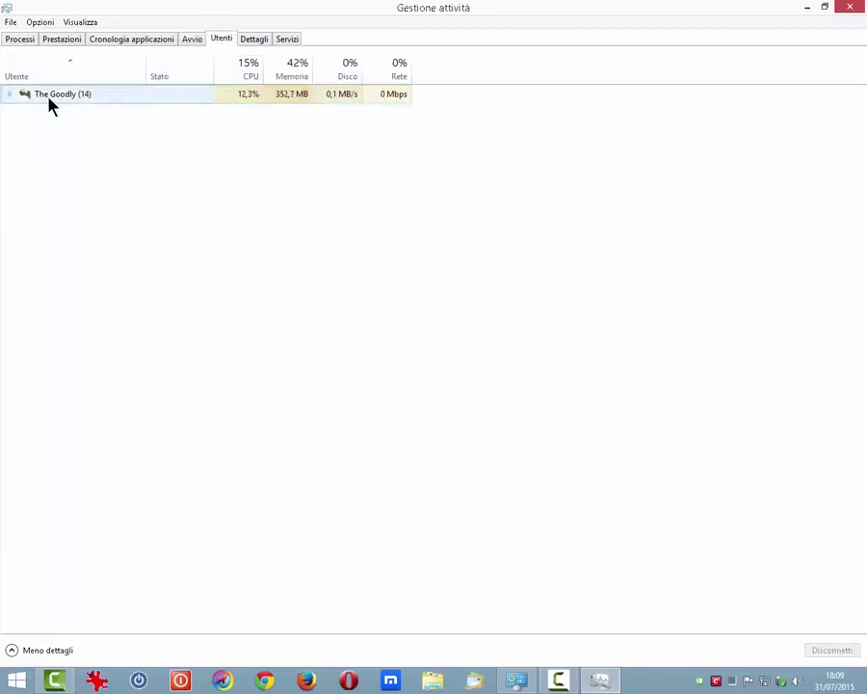
pyautogui.click(10, 94)
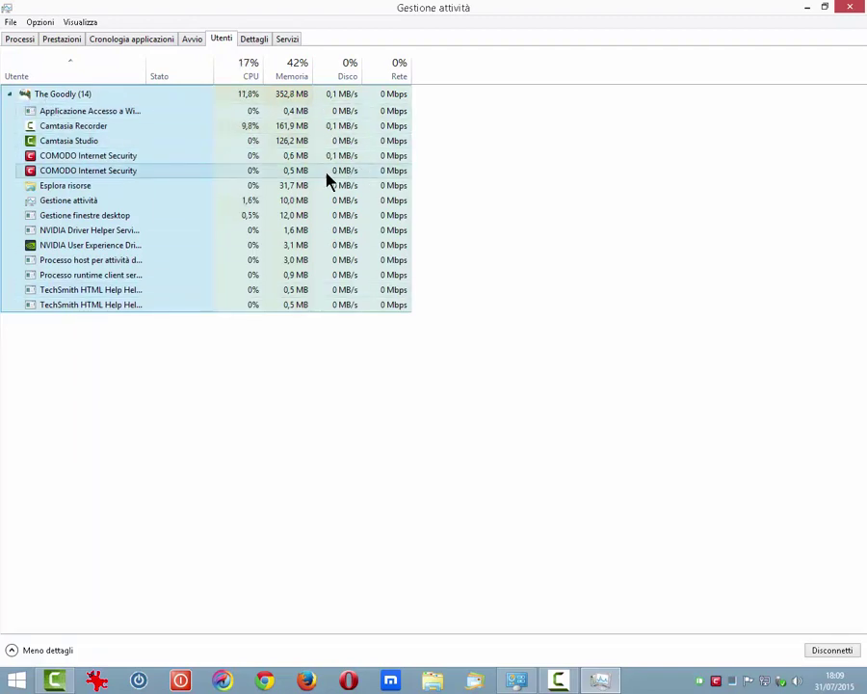
# Examine the detailed process list and compare it with the grouped list of applications and background processes.
pyautogui.click(261, 44)
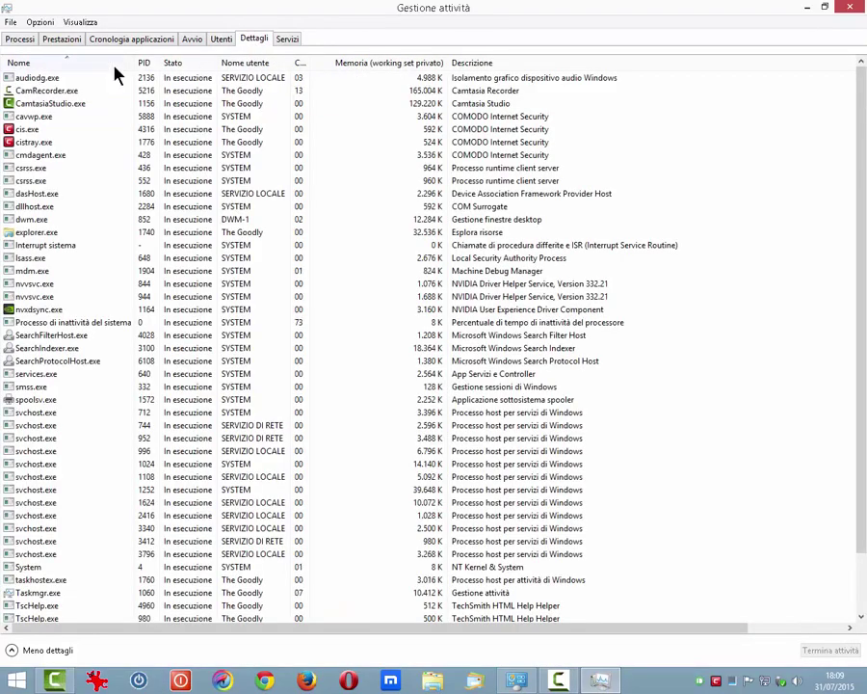
pyautogui.scroll(-2, 696, 111)
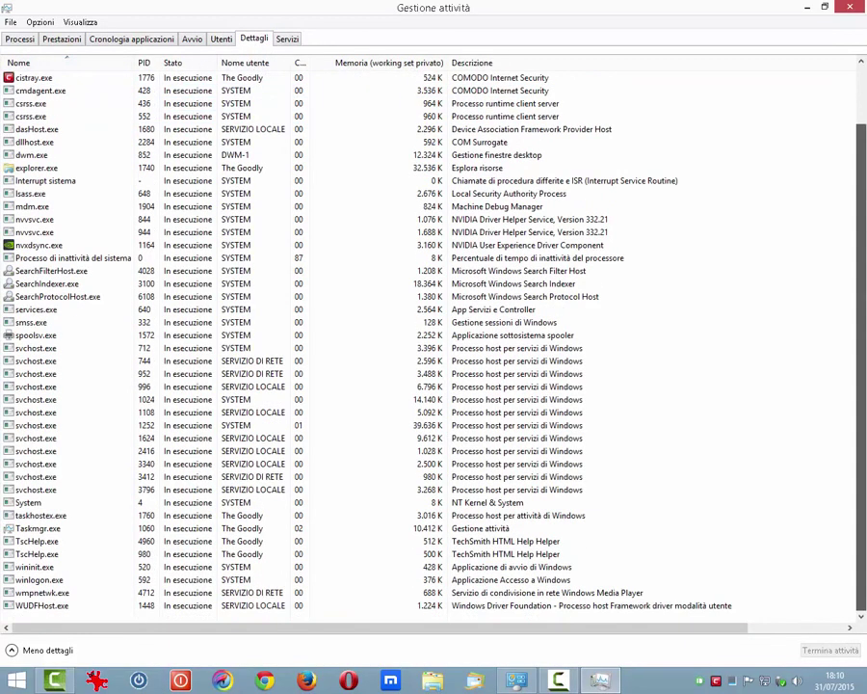
pyautogui.scroll(2, 434, 337)
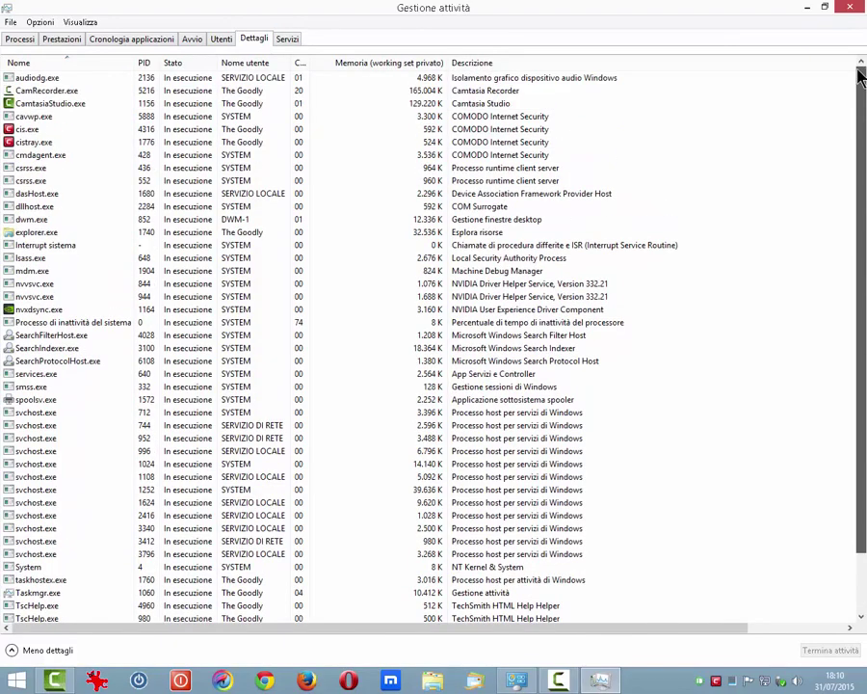
pyautogui.click(32, 81)
pyautogui.click(37, 91)
pyautogui.click(39, 103)
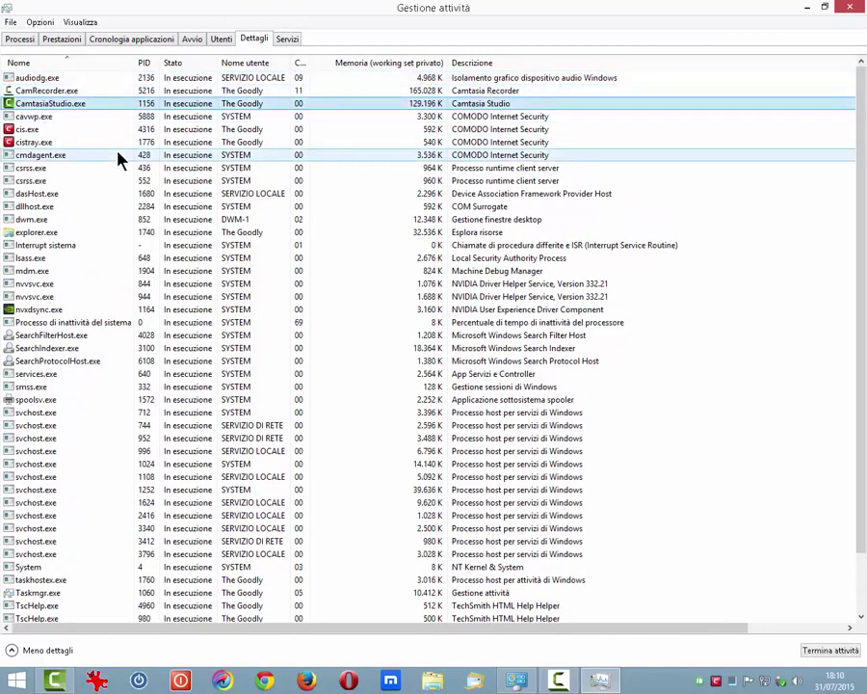
pyautogui.click(17, 40)
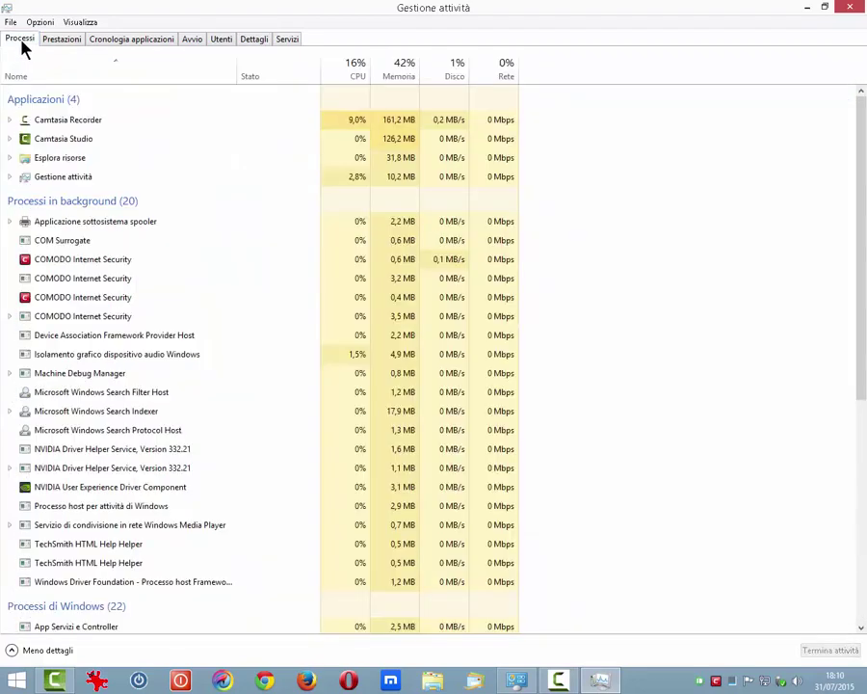
pyautogui.click(256, 40)
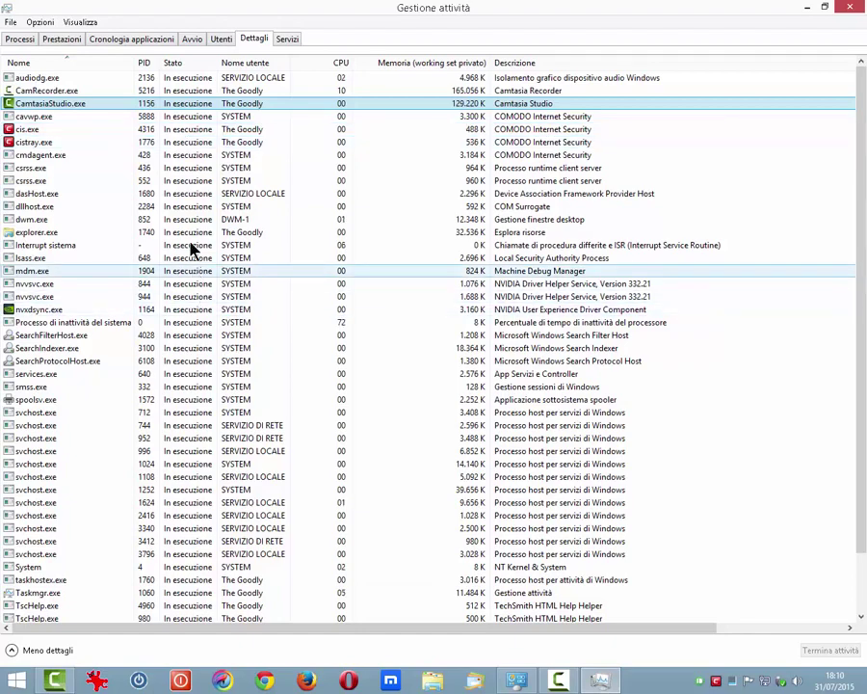
# Check the system idle process and the actions available for spoolsv.exe in the detailed list, without applying any.
pyautogui.click(190, 326)
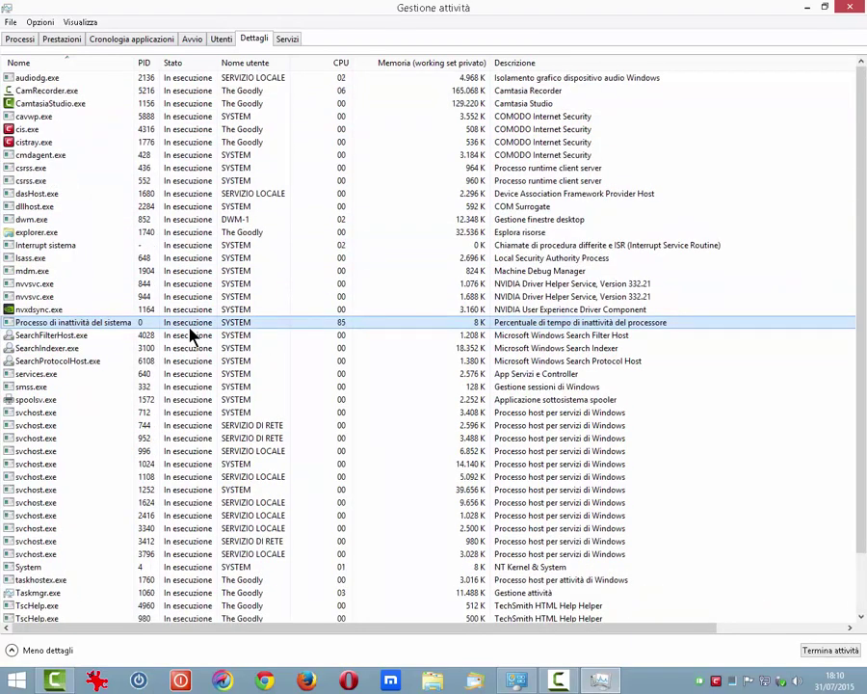
pyautogui.rightClick(182, 400)
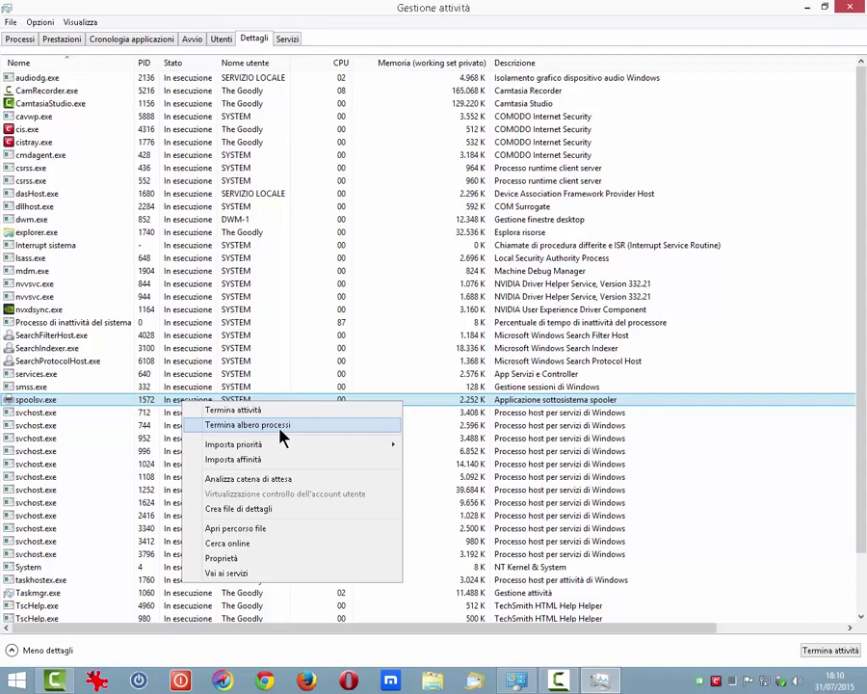
pyautogui.moveTo(294, 448)
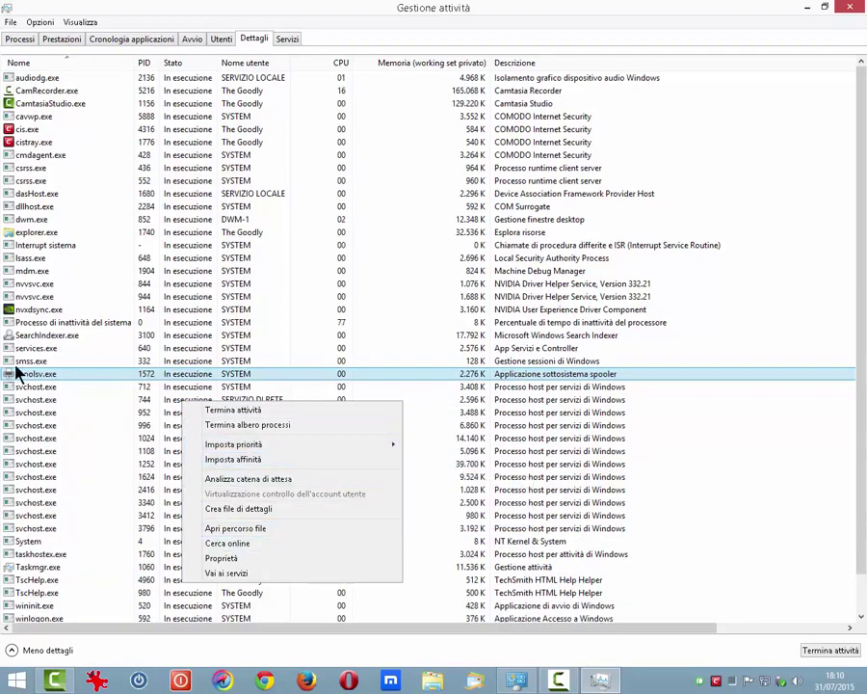
pyautogui.click(33, 377)
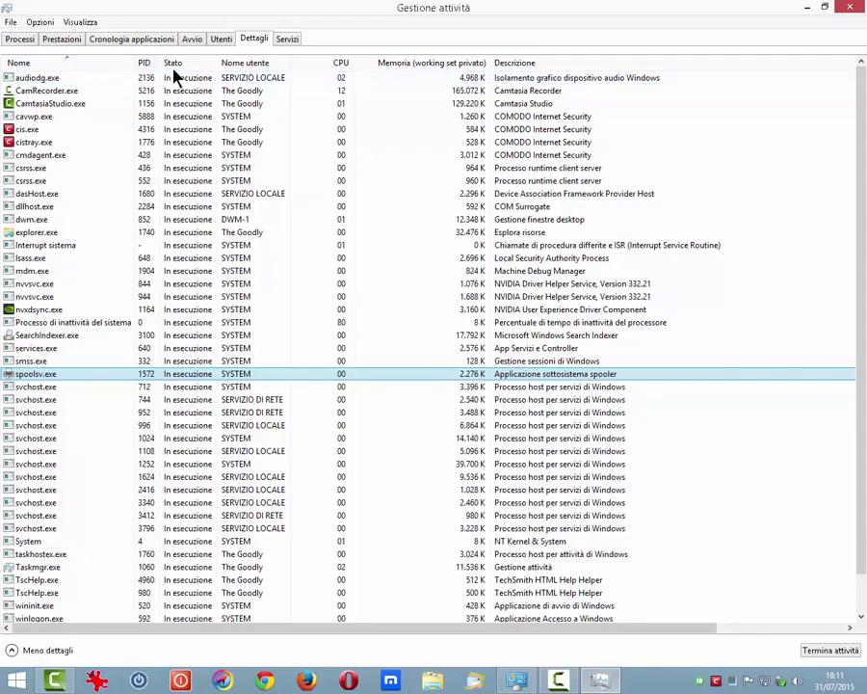
# Examine the user name, memory and description details of CamtasiaStudio.exe and dasHost.exe.
pyautogui.click(256, 104)
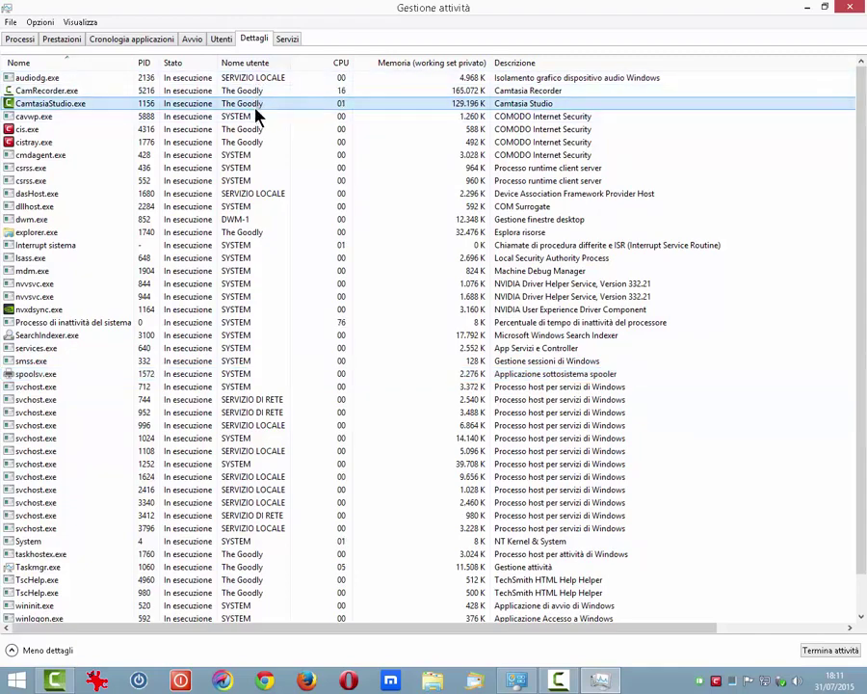
pyautogui.click(262, 194)
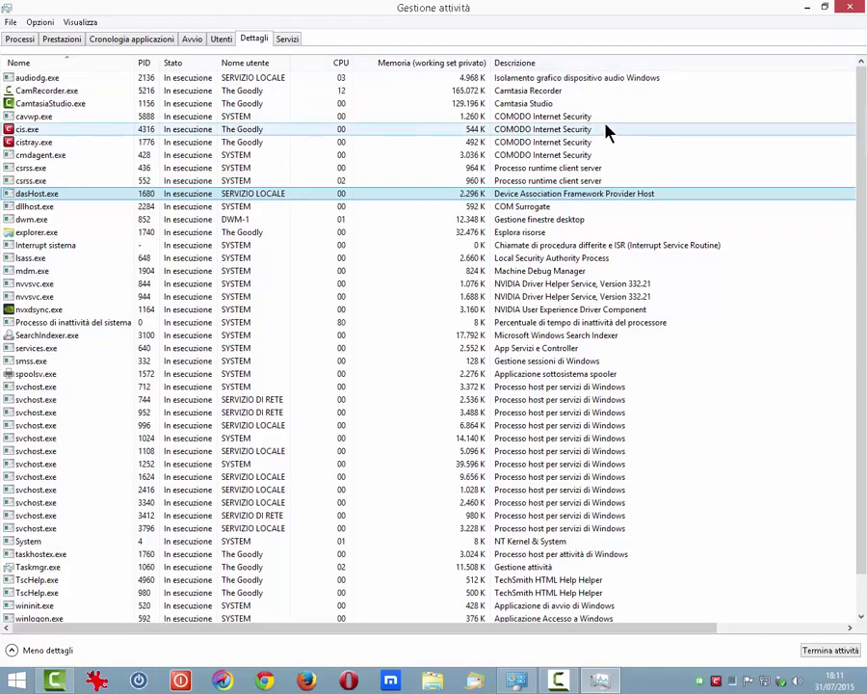
# Display the list of Windows services and check the actions available for the Appinfo service, without applying any.
pyautogui.click(558, 330)
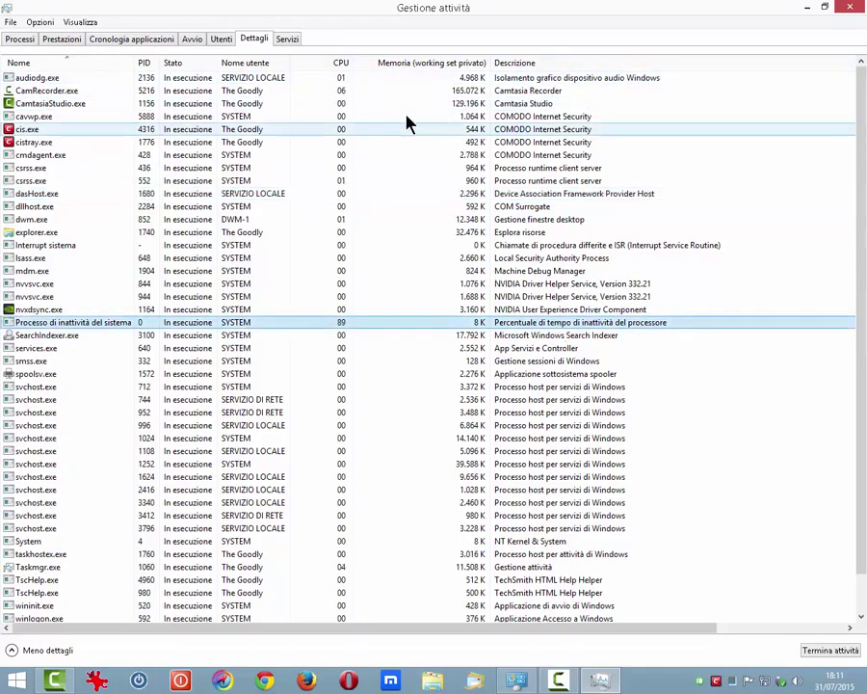
pyautogui.click(288, 40)
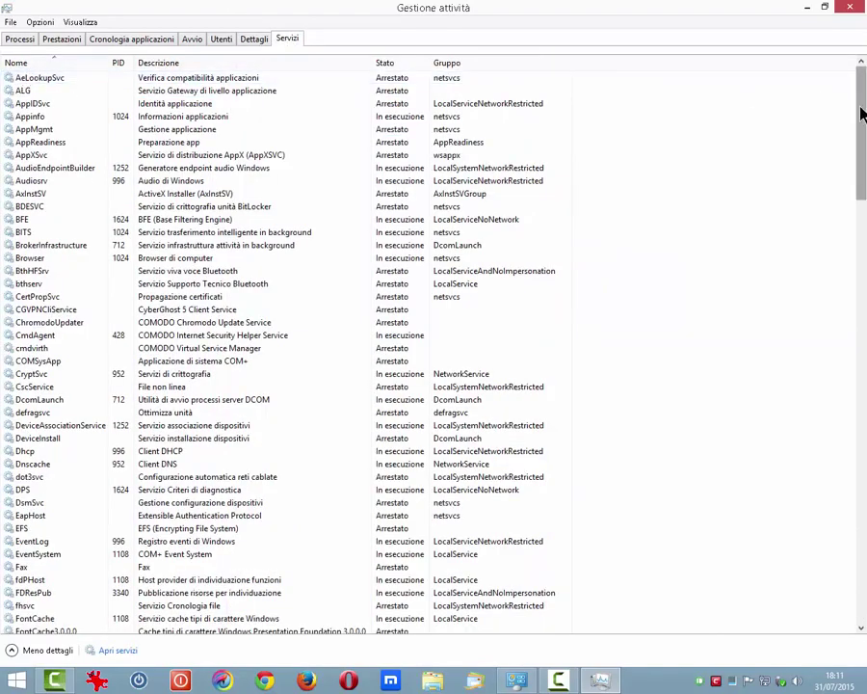
pyautogui.moveTo(862, 113)
pyautogui.mouseDown()
pyautogui.moveTo(860, 541)
pyautogui.moveTo(863, 96)
pyautogui.mouseUp()
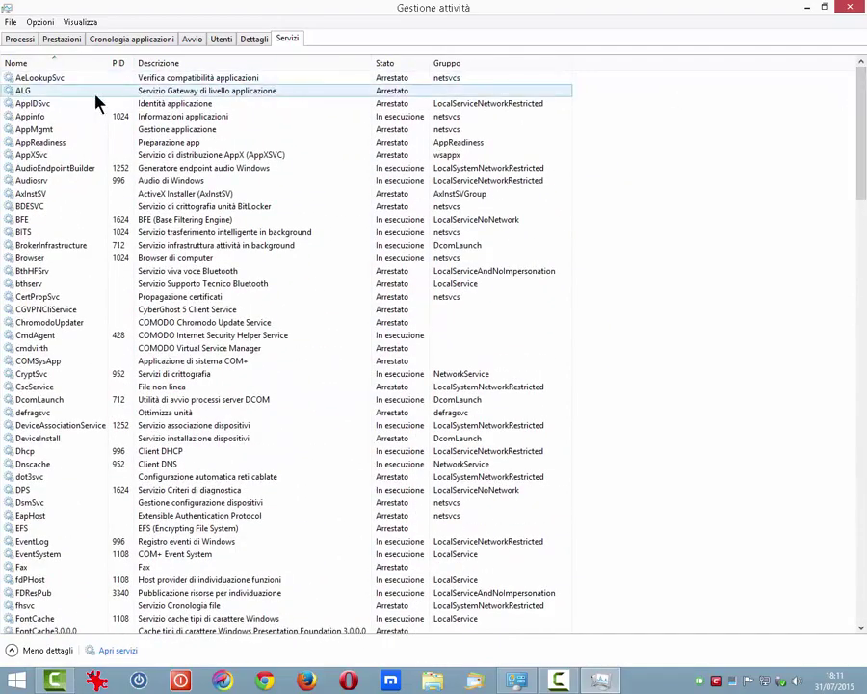
pyautogui.click(53, 142)
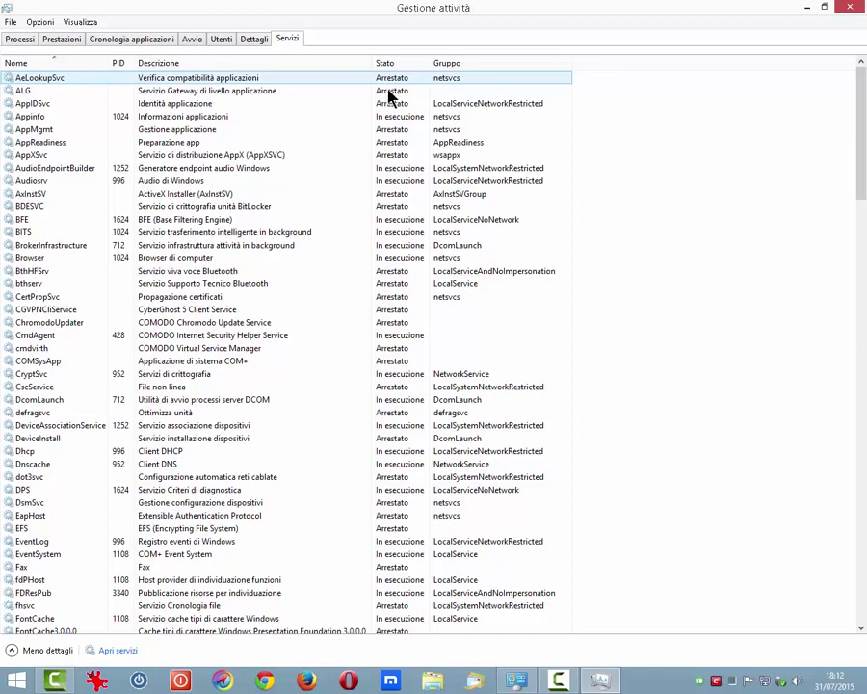
pyautogui.rightClick(397, 117)
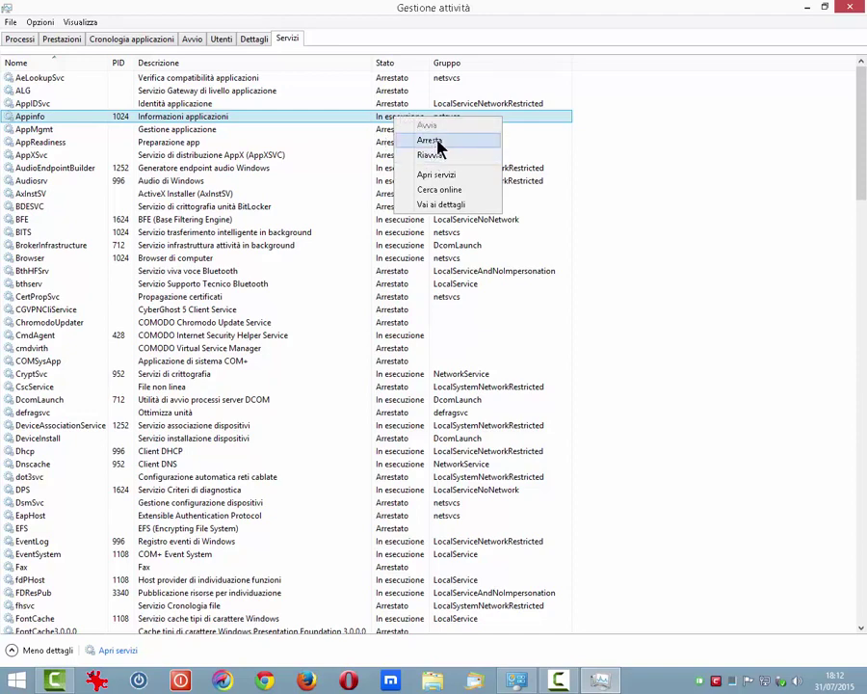
pyautogui.click(621, 116)
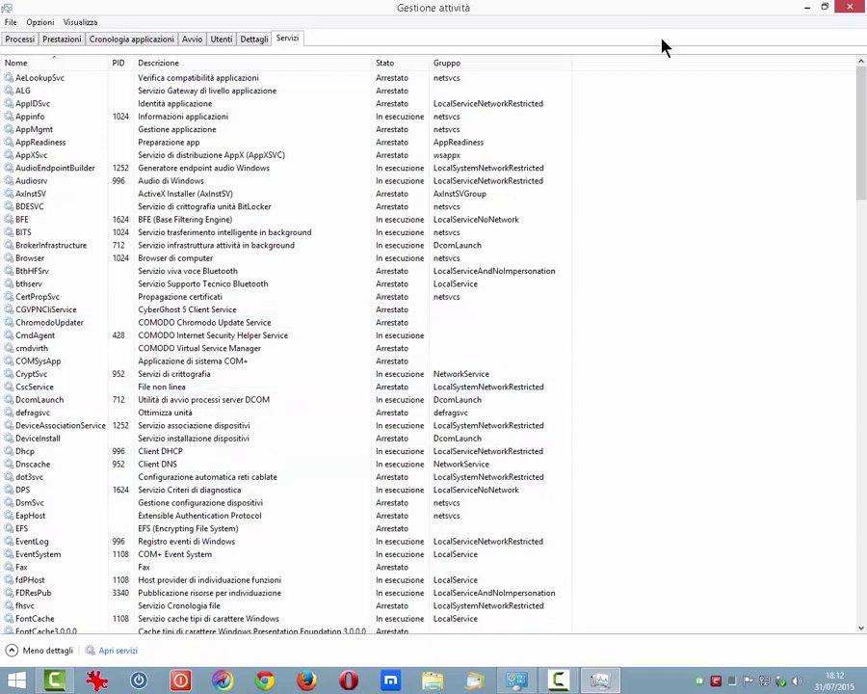
# Check the dialog for creating a new task and close it without running anything.
pyautogui.click(9, 22)
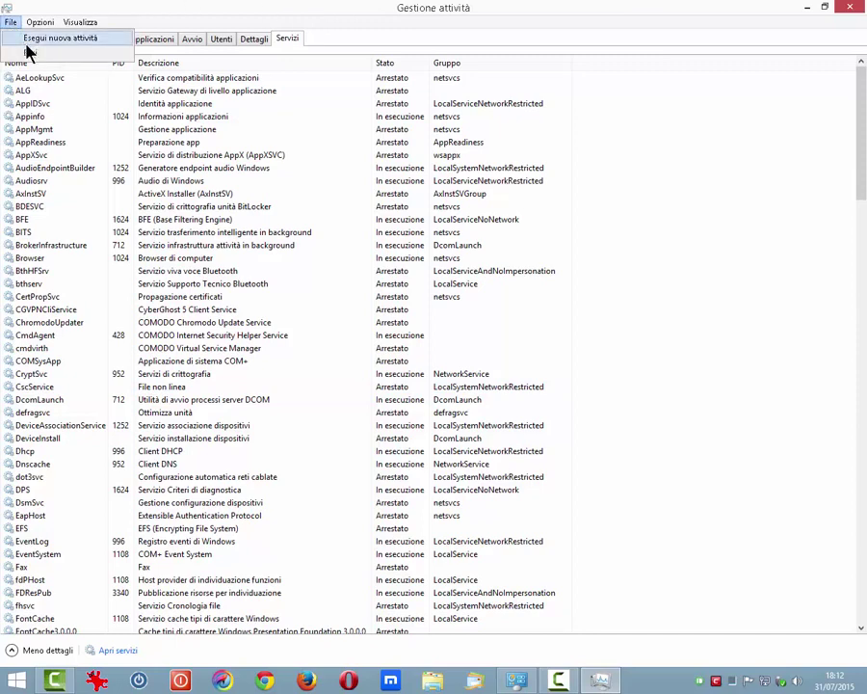
pyautogui.click(38, 40)
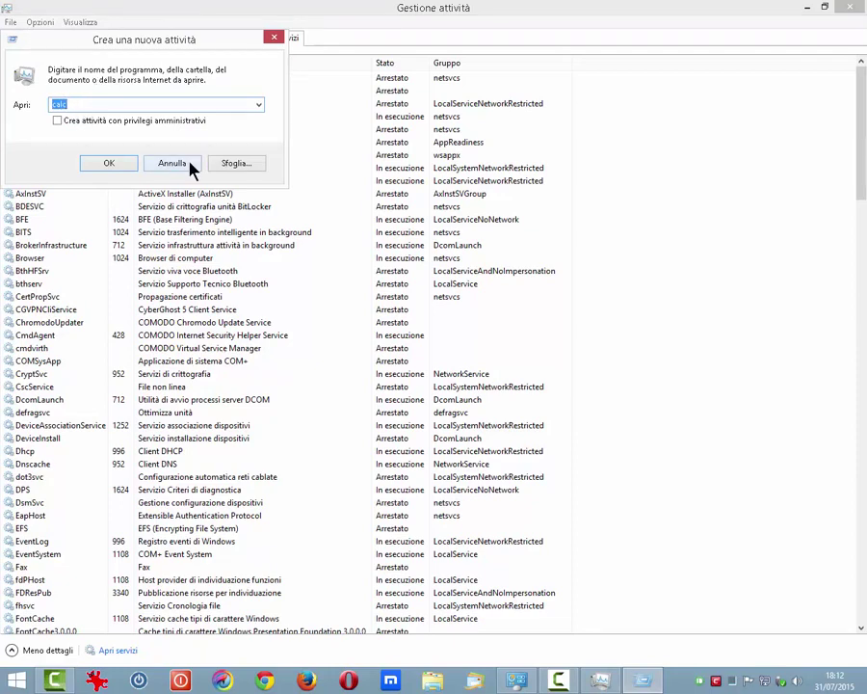
pyautogui.click(191, 166)
# Review the Task Manager window and display options, and refresh the services list.
pyautogui.click(40, 23)
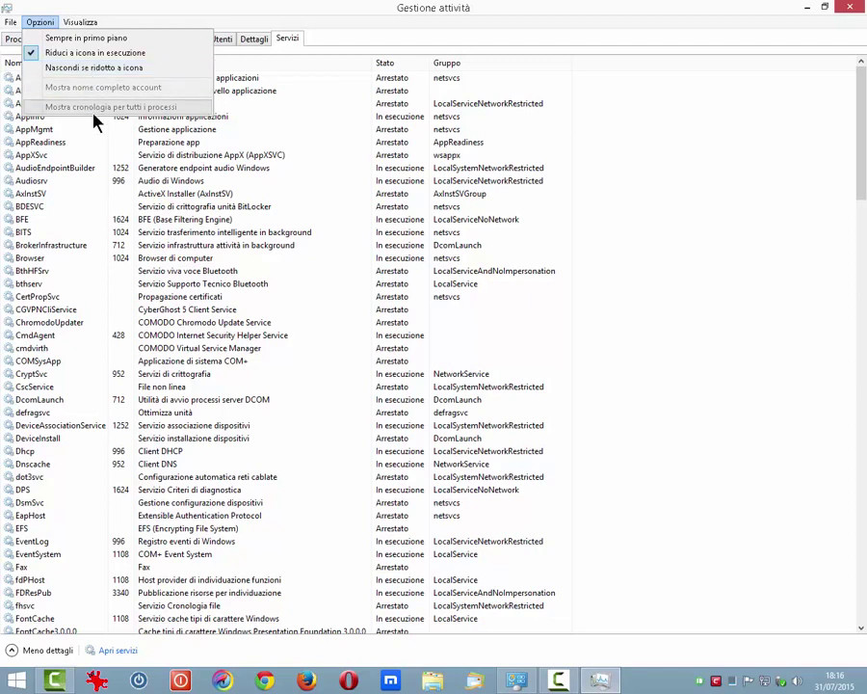
pyautogui.moveTo(82, 28)
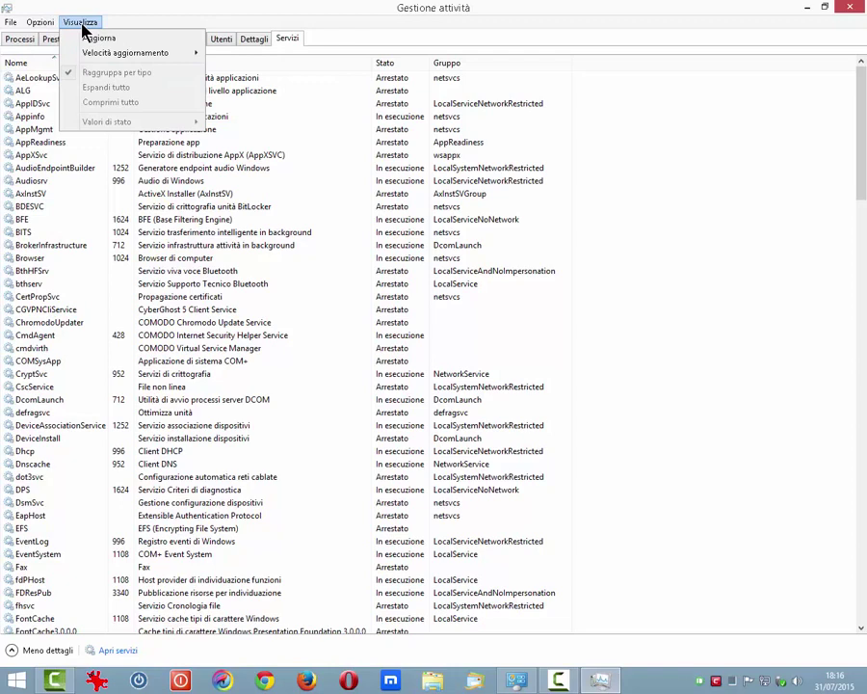
pyautogui.click(92, 38)
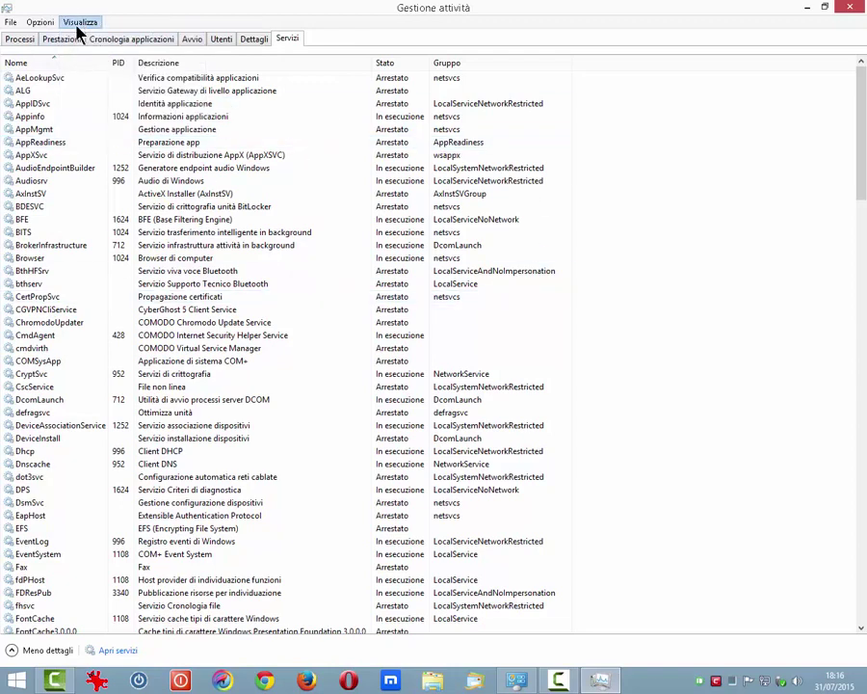
pyautogui.click(77, 27)
pyautogui.moveTo(104, 57)
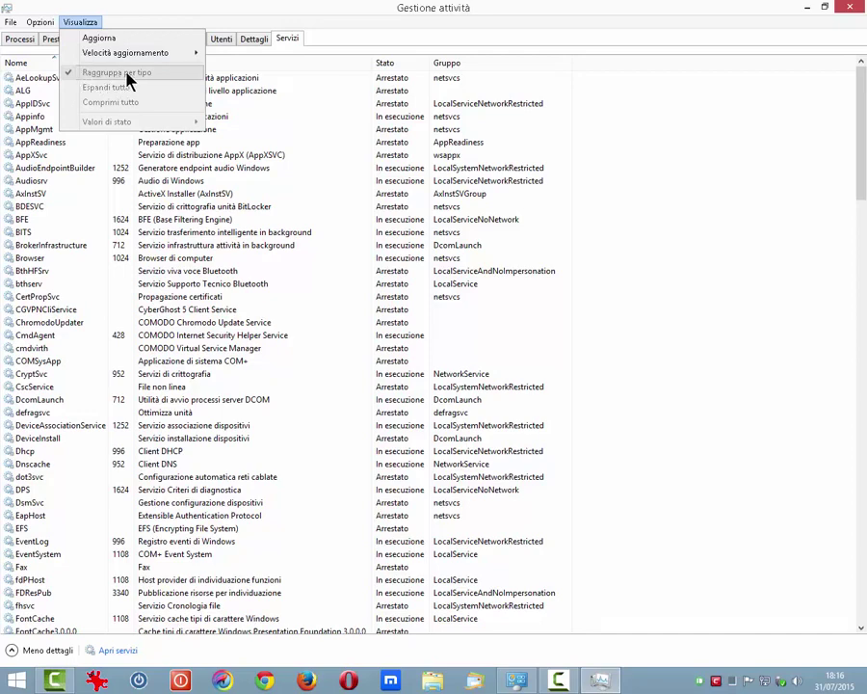
# Display the process list and turn off its grouping by type.
pyautogui.click(9, 41)
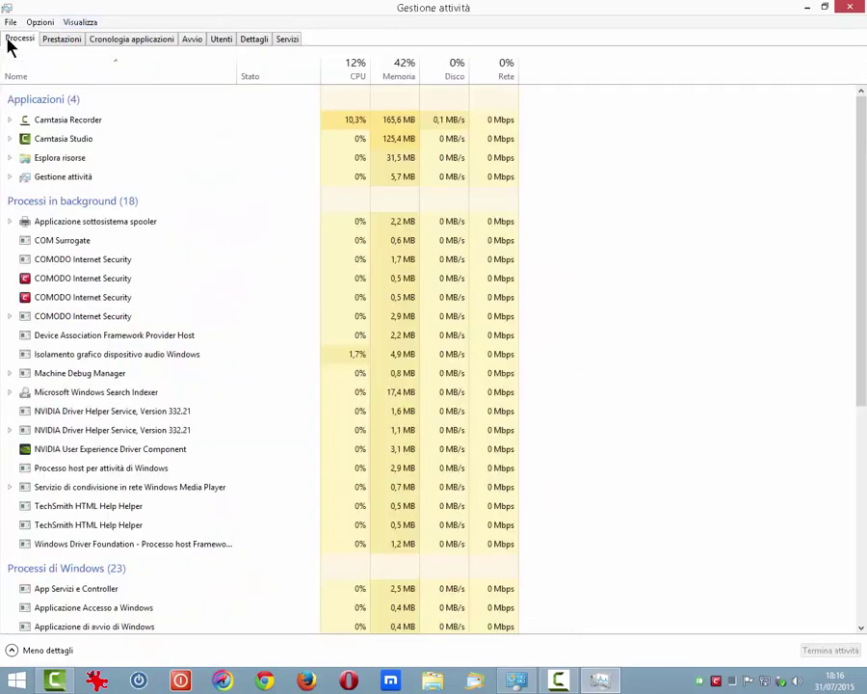
pyautogui.click(80, 21)
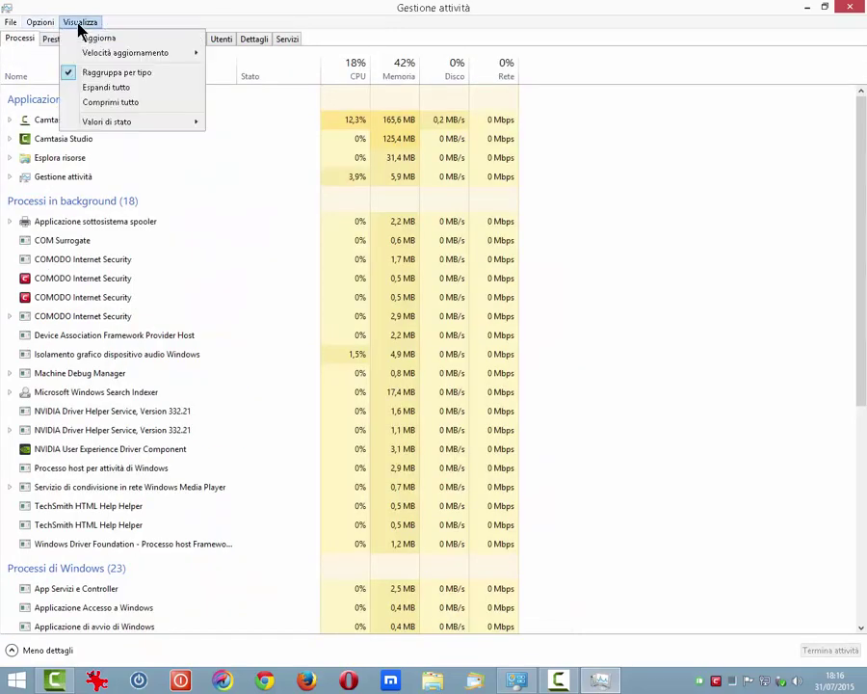
pyautogui.click(84, 75)
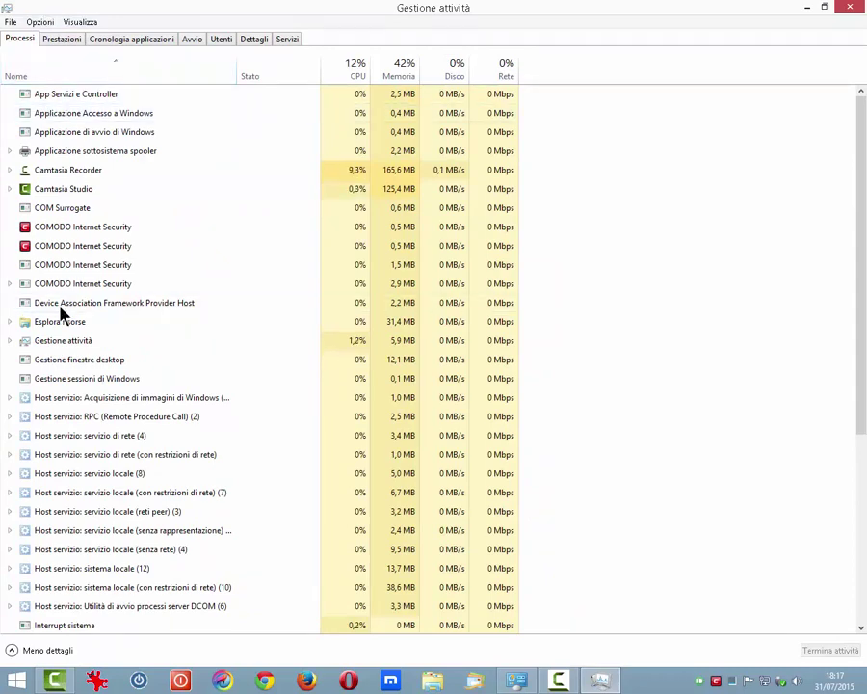
# Expand all entries in the ungrouped process list, and collapse them all again.
pyautogui.click(77, 22)
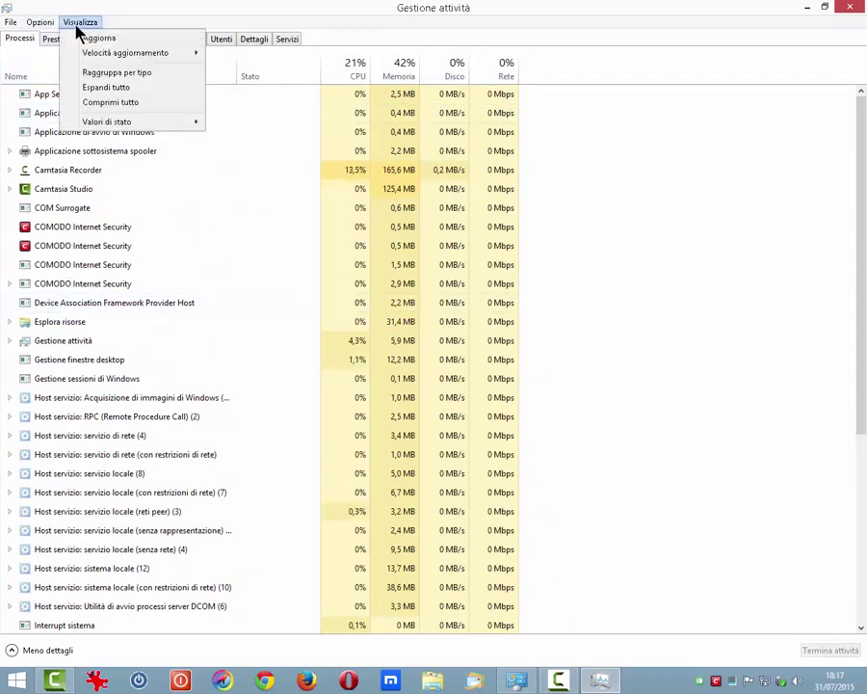
pyautogui.click(105, 92)
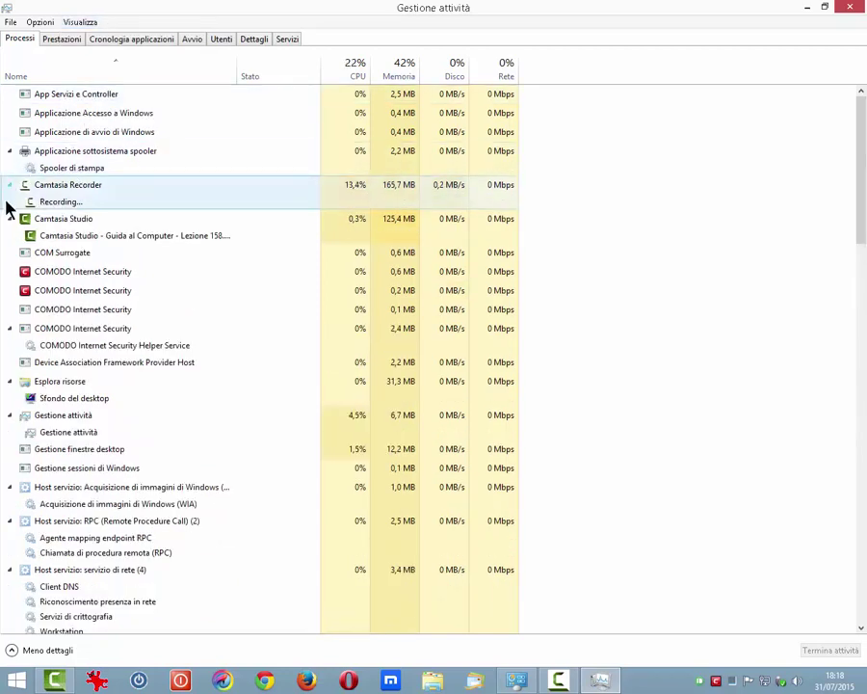
pyautogui.click(79, 22)
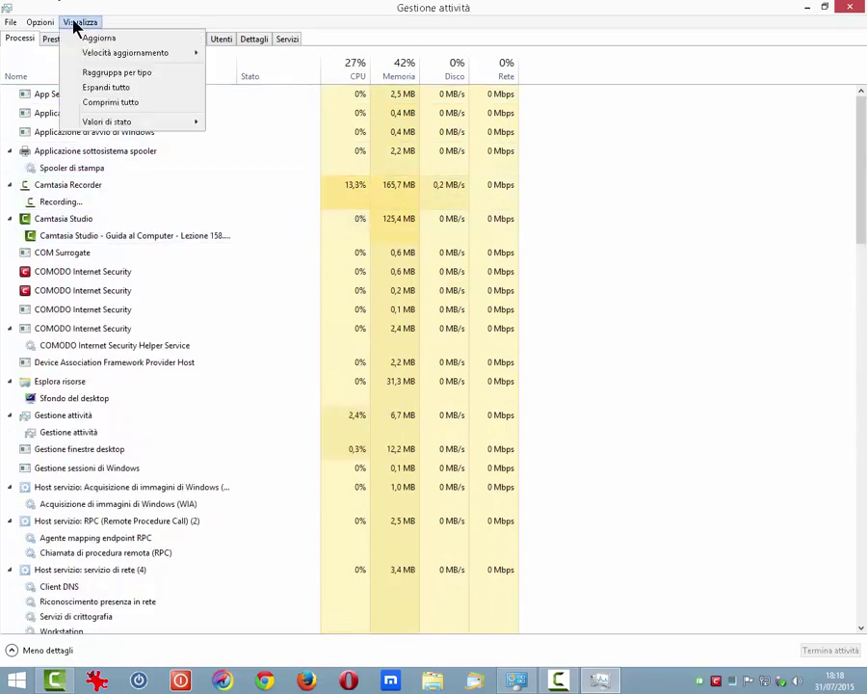
pyautogui.click(82, 102)
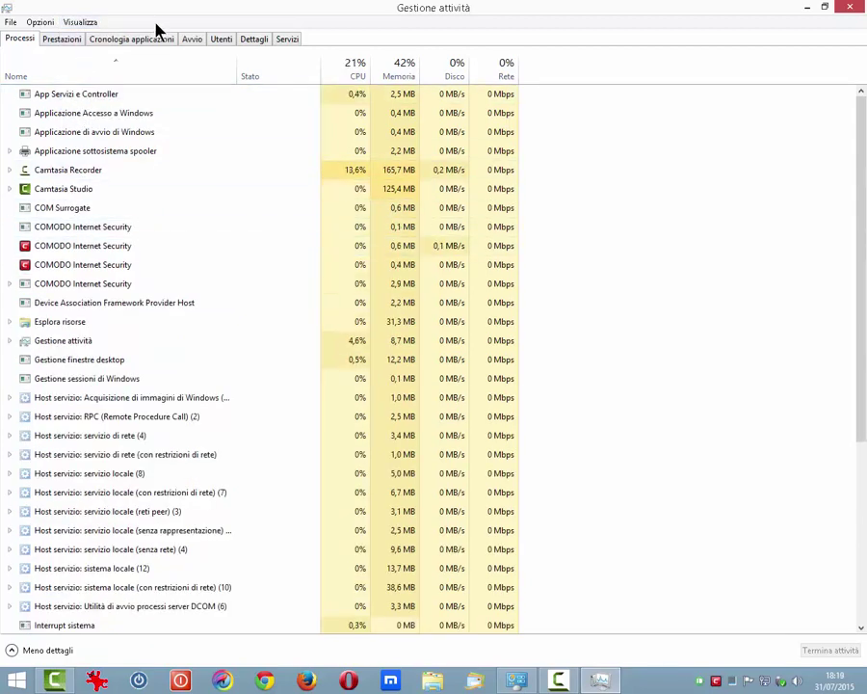
# Turn on the full account name option for the users' list and return to the process list.
pyautogui.click(222, 40)
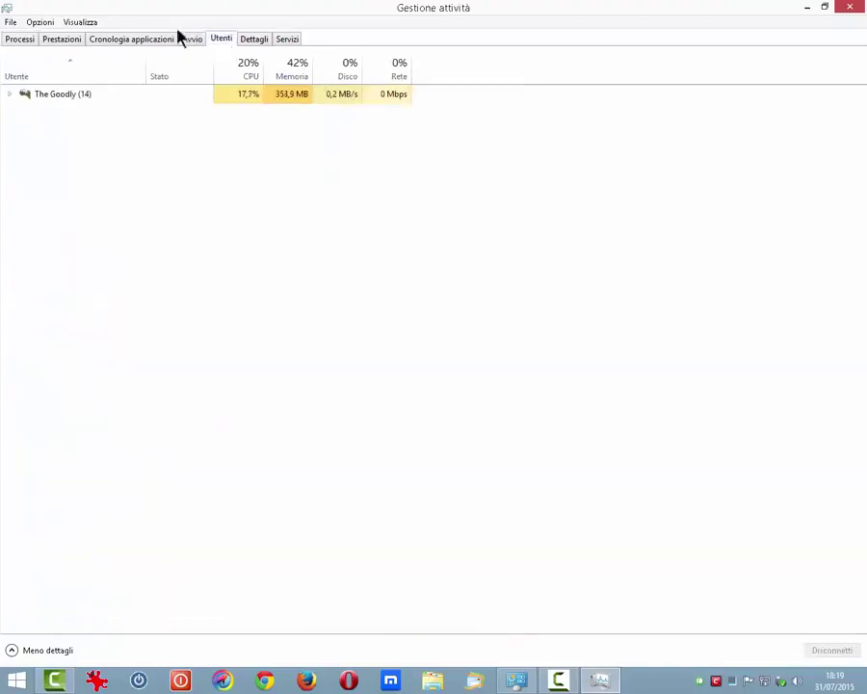
pyautogui.click(35, 25)
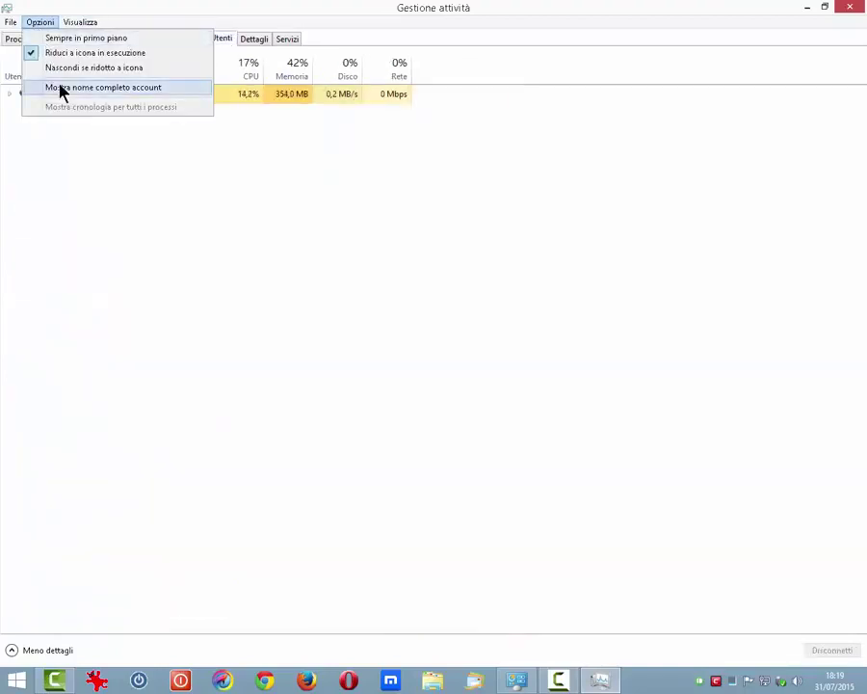
pyautogui.click(127, 88)
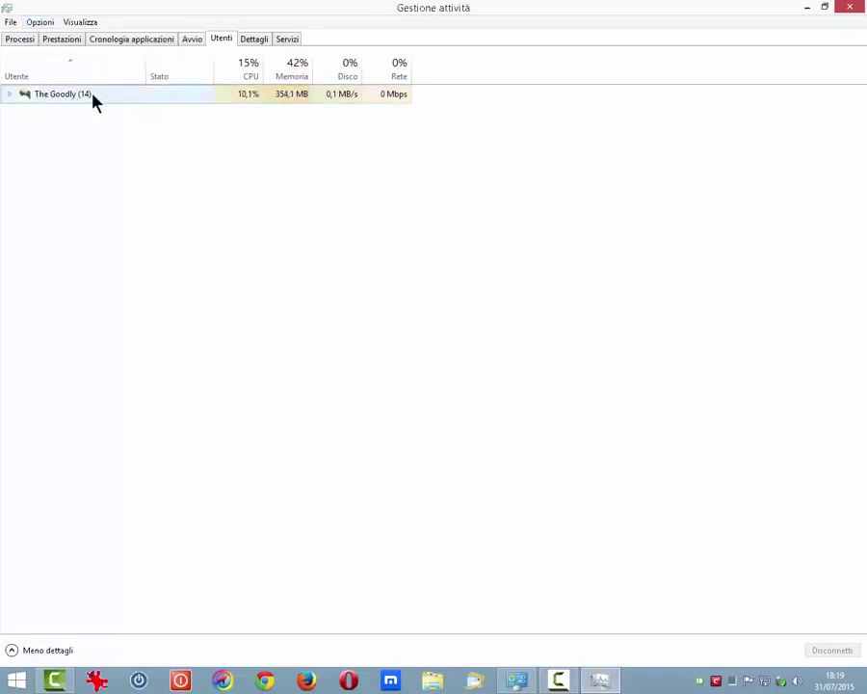
pyautogui.click(26, 43)
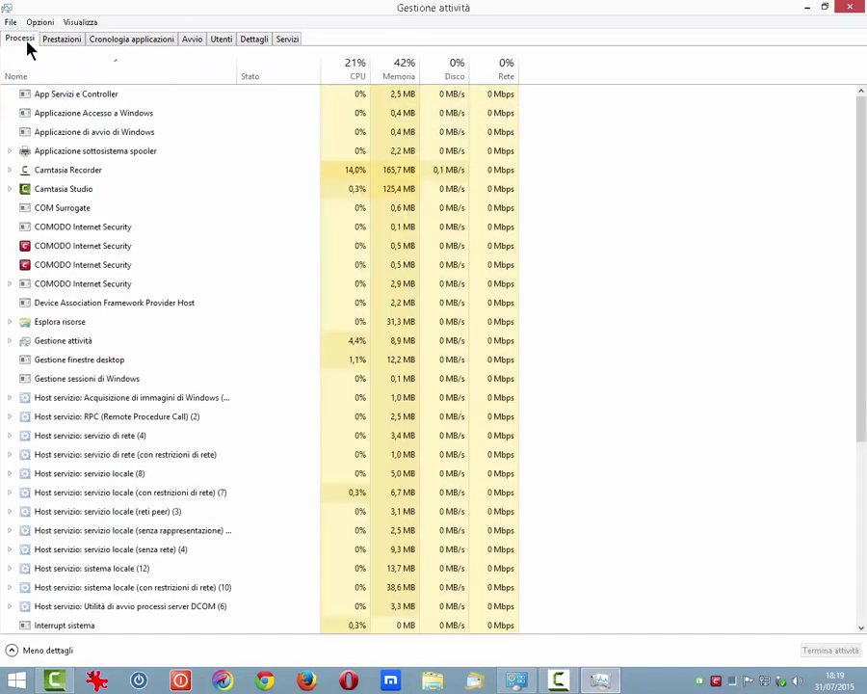